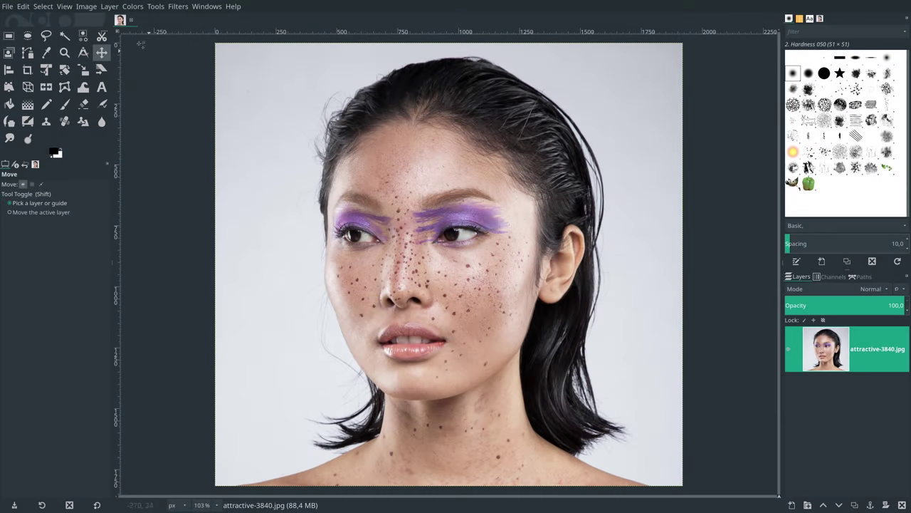
Check in Image Properties that the portrait measures 1920 × 1818 pixels.
{"action": "left_click", "coordinate": [93, 9]}
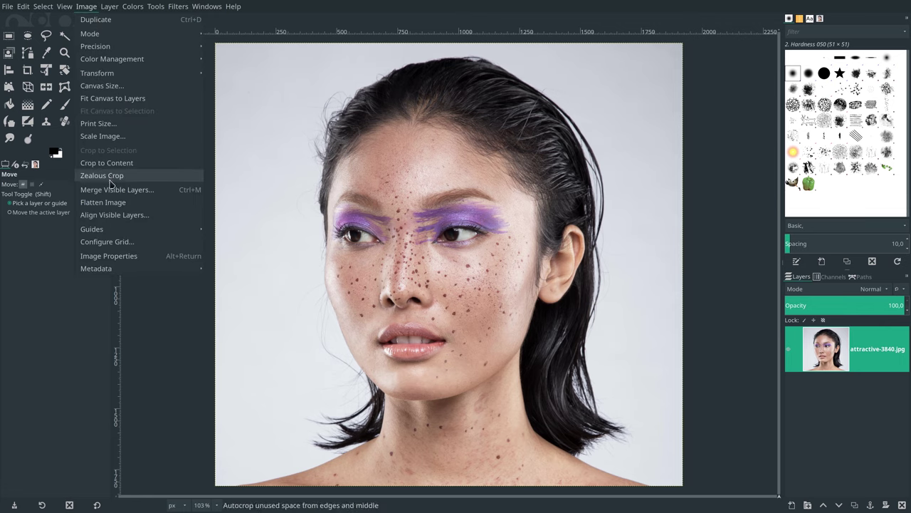
{"action": "left_click", "coordinate": [108, 255]}
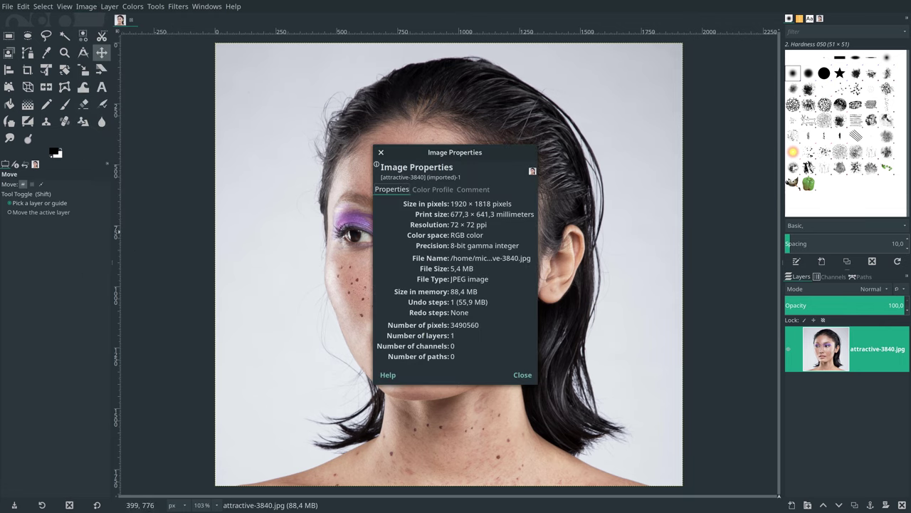
{"action": "left_click_drag", "start_coordinate": [423, 140], "coordinate": [212, 105]}
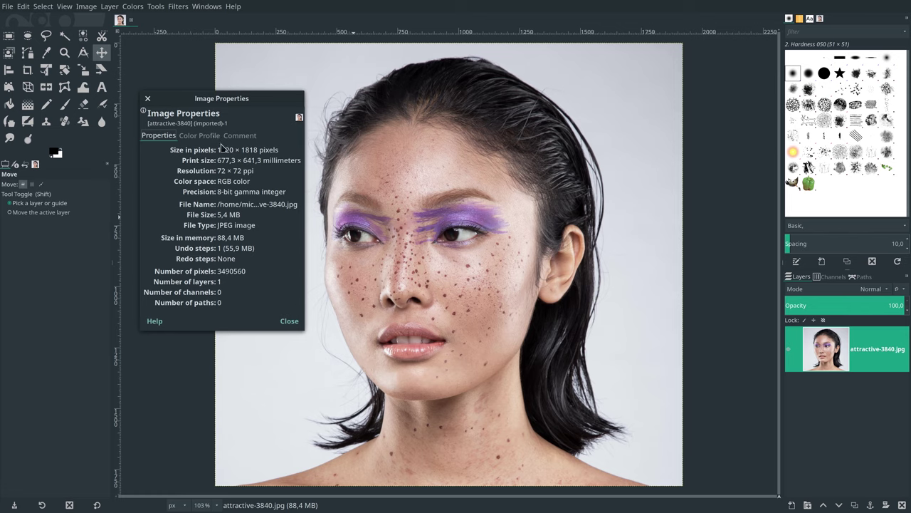
{"action": "left_click_drag", "start_coordinate": [219, 150], "coordinate": [282, 152]}
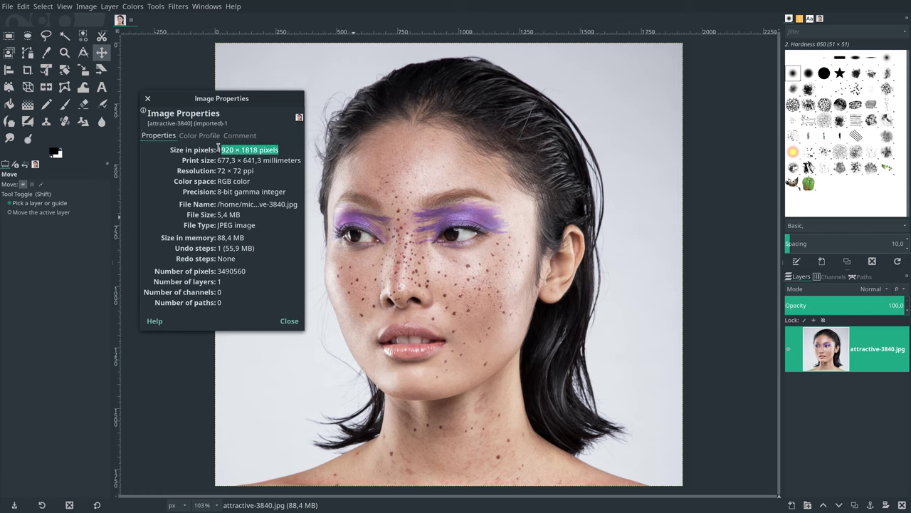
{"action": "left_click_drag", "start_coordinate": [217, 149], "coordinate": [282, 152]}
Close the properties dialog, duplicate the portrait layer, and launch G'MIC-Qt.
{"action": "left_click", "coordinate": [287, 321]}
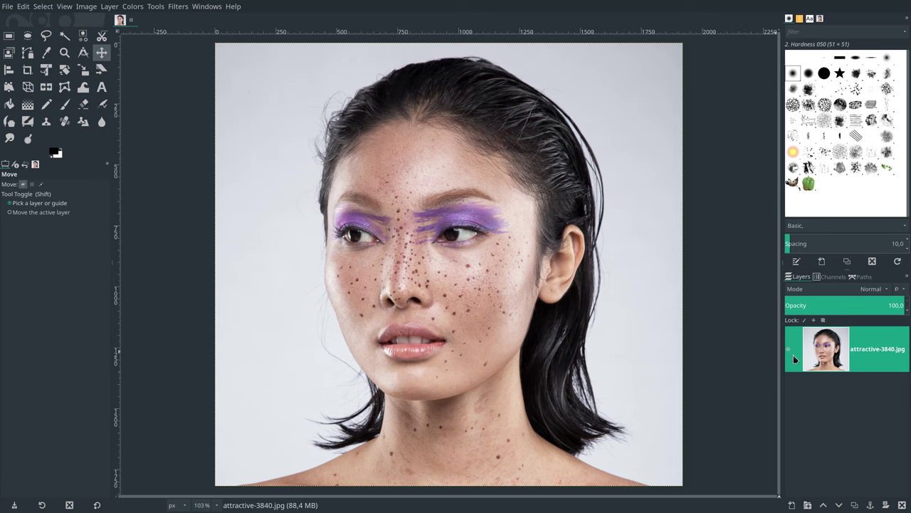
{"action": "left_click", "coordinate": [855, 505]}
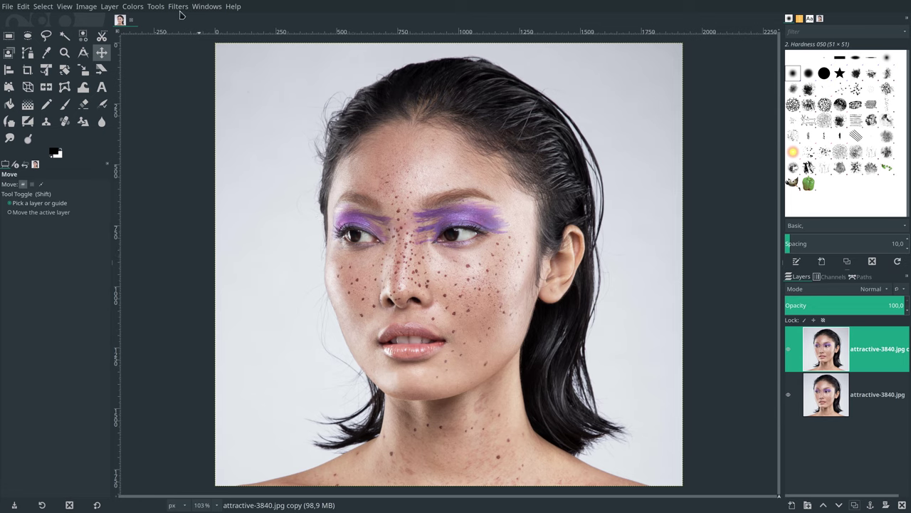
{"action": "left_click", "coordinate": [178, 6]}
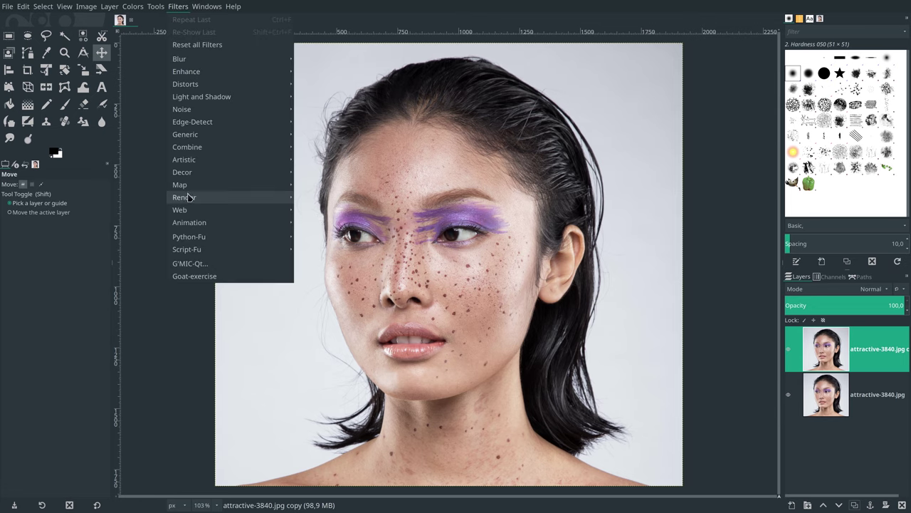
{"action": "left_click", "coordinate": [194, 262]}
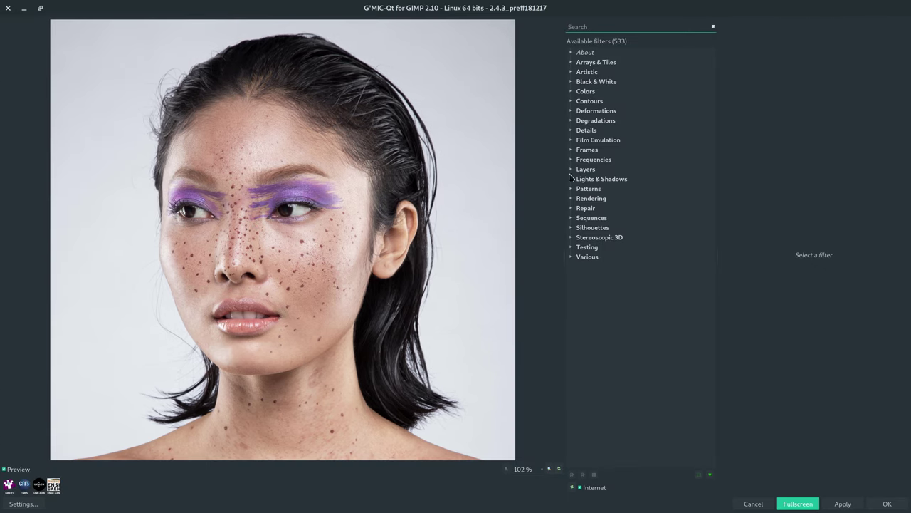
Expand G'MIC-Qt's Repair category down to its Smooth filters.
{"action": "left_click", "coordinate": [570, 208]}
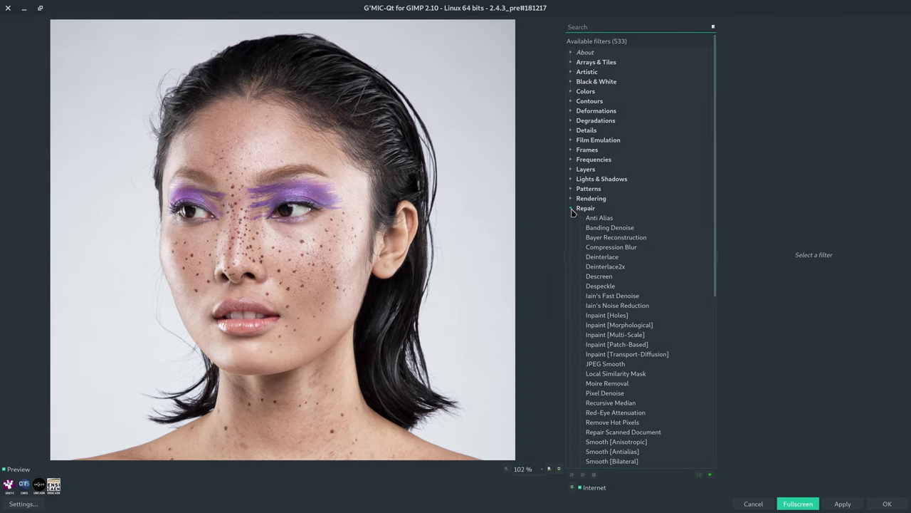
{"action": "left_click", "coordinate": [595, 212]}
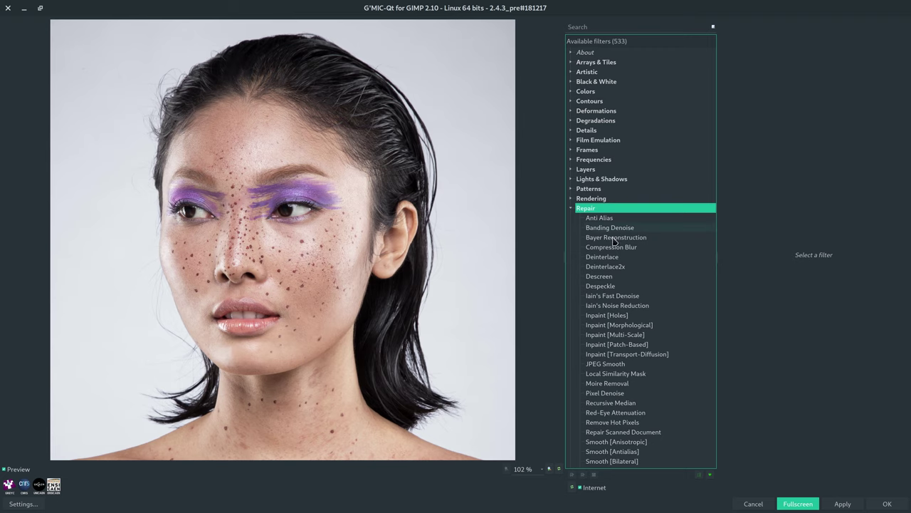
{"action": "scroll", "coordinate": [613, 246], "scroll_direction": "down", "scroll_amount": 2}
{"action": "scroll", "coordinate": [614, 256], "scroll_direction": "down", "scroll_amount": 2}
{"action": "scroll", "coordinate": [614, 267], "scroll_direction": "down", "scroll_amount": 2}
{"action": "scroll", "coordinate": [615, 278], "scroll_direction": "down", "scroll_amount": 1}
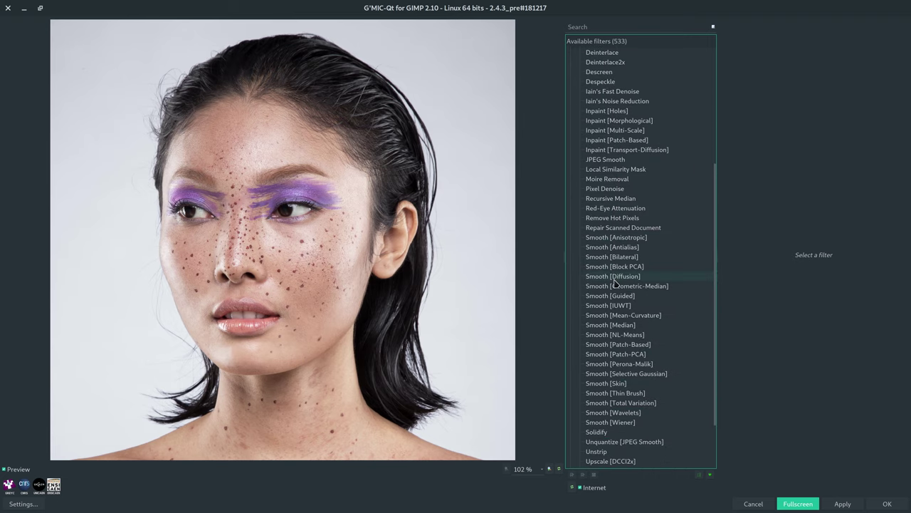
Apply G'MIC Smooth [Bilateral] with 10 iterations to the copy layer.
{"action": "left_click", "coordinate": [621, 258]}
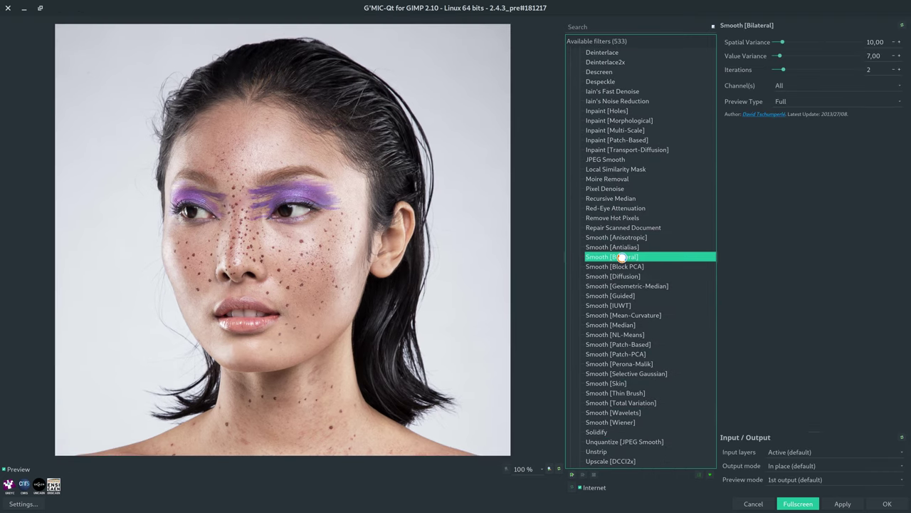
{"action": "double_click", "coordinate": [871, 69]}
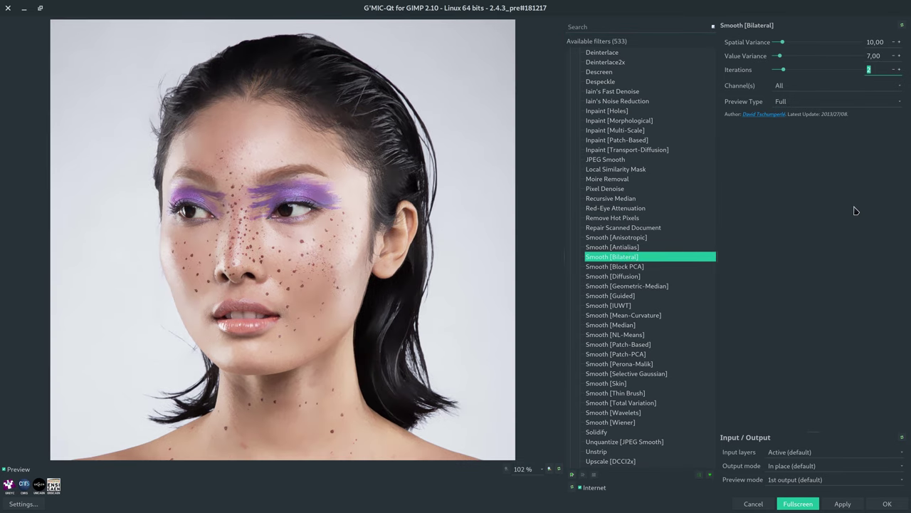
{"action": "type", "text": "10"}
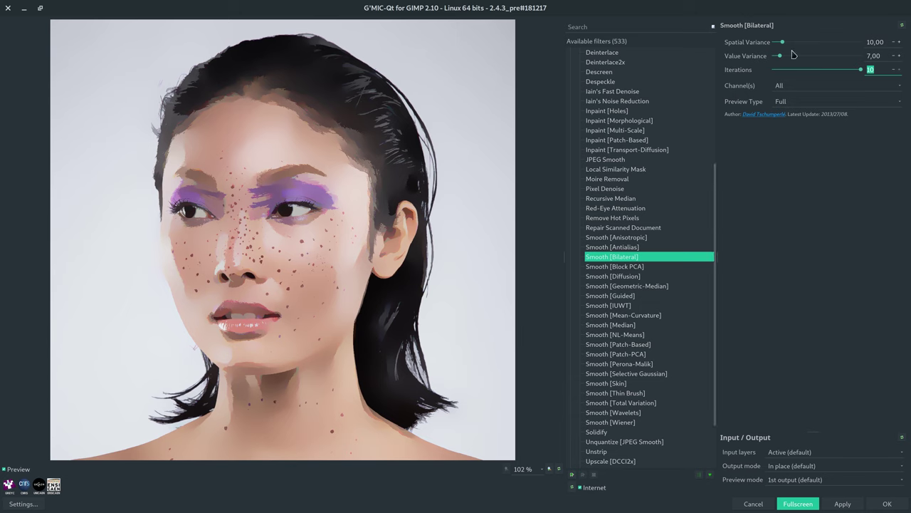
{"action": "left_click", "coordinate": [883, 505]}
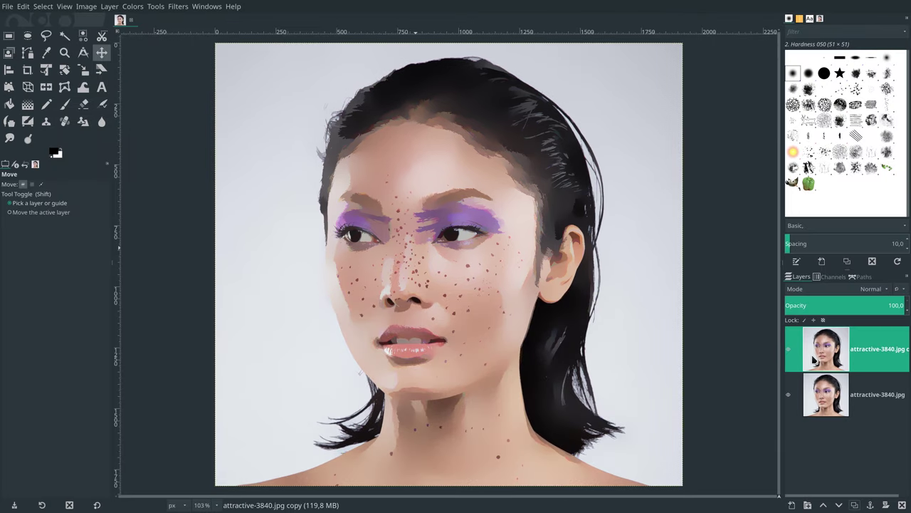
Duplicate the bilateral-smoothed layer.
{"action": "left_click", "coordinate": [790, 402]}
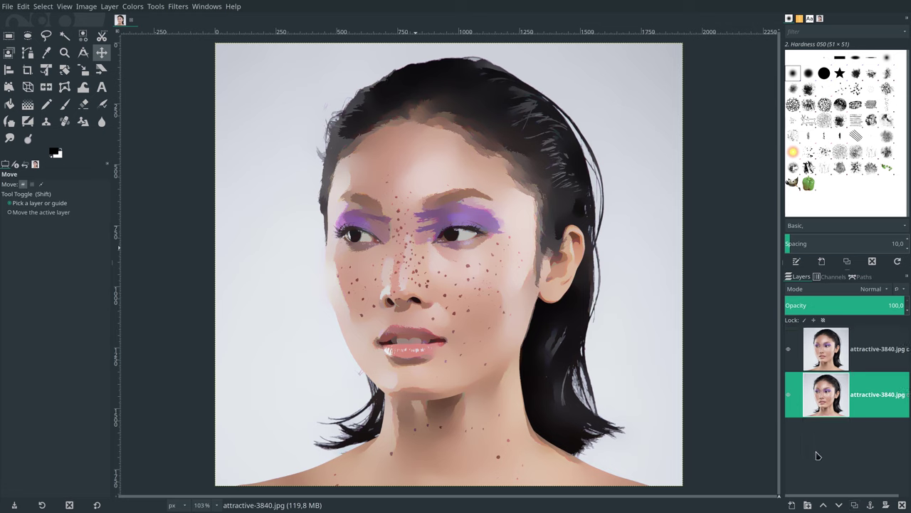
{"action": "left_click", "coordinate": [828, 361]}
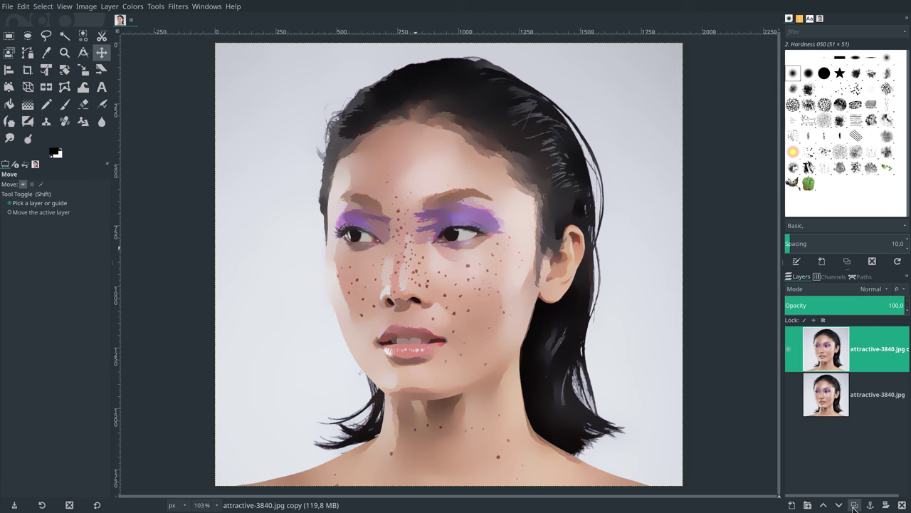
{"action": "left_click", "coordinate": [855, 505]}
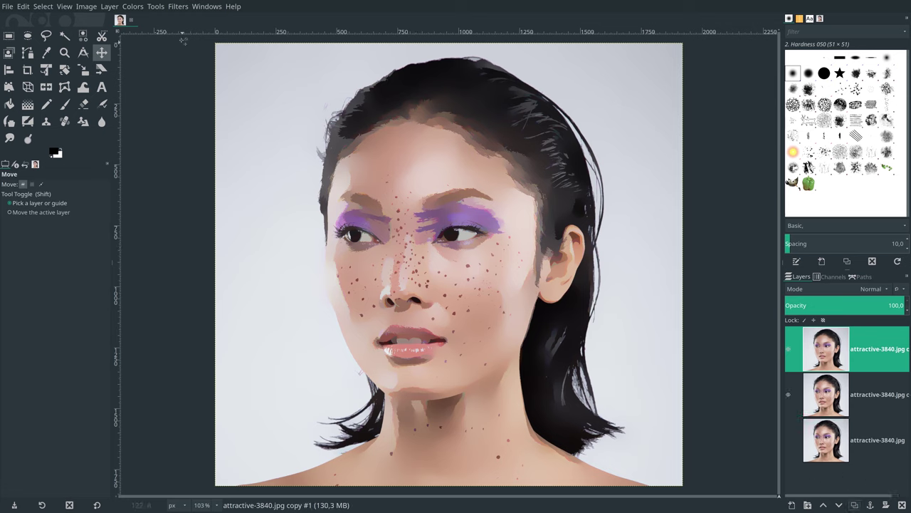
{"action": "left_click", "coordinate": [179, 6]}
Apply G'MIC Contours > Segmentation at Edge Threshold 2 and Smoothness 1 to the newest copy.
{"action": "left_click", "coordinate": [191, 276]}
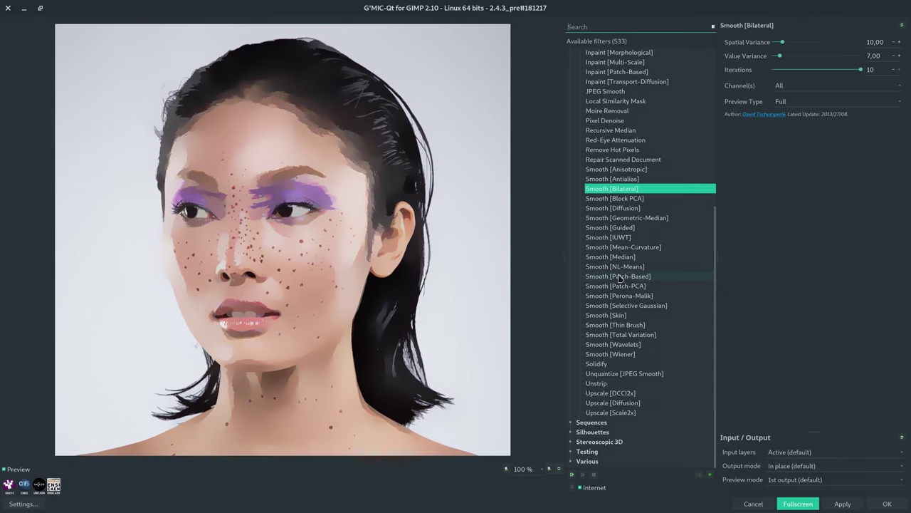
{"action": "left_click", "coordinate": [573, 210]}
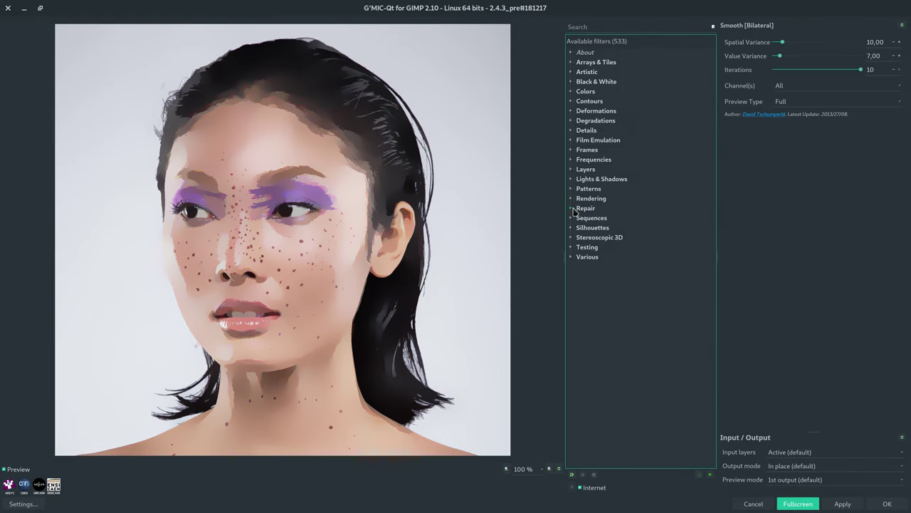
{"action": "left_click", "coordinate": [571, 101]}
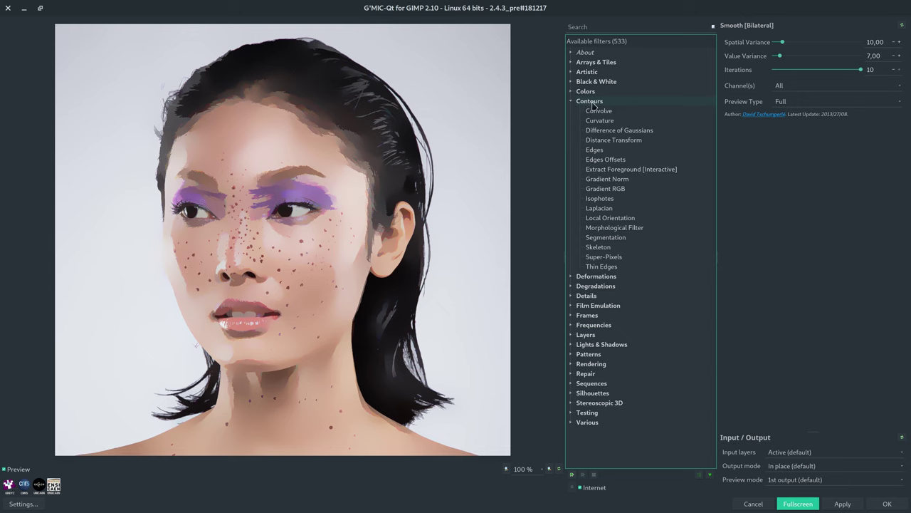
{"action": "left_click", "coordinate": [581, 104]}
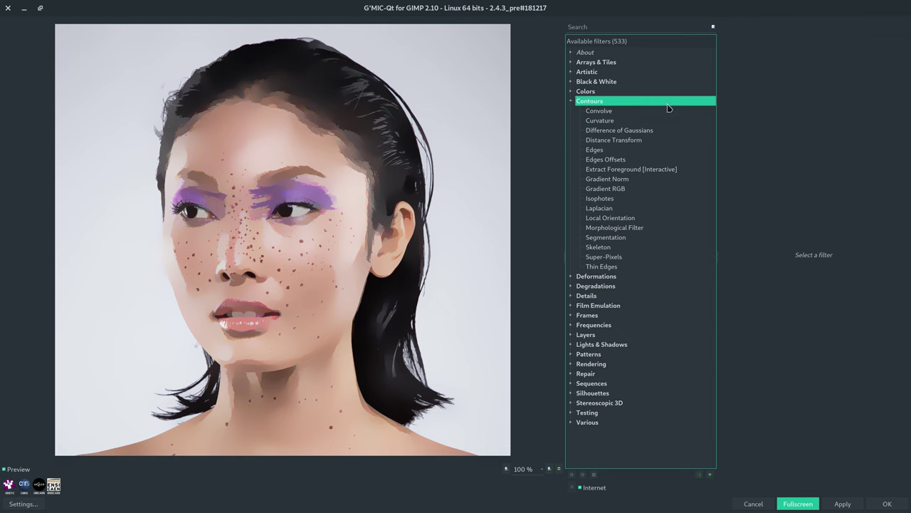
{"action": "left_click", "coordinate": [626, 239]}
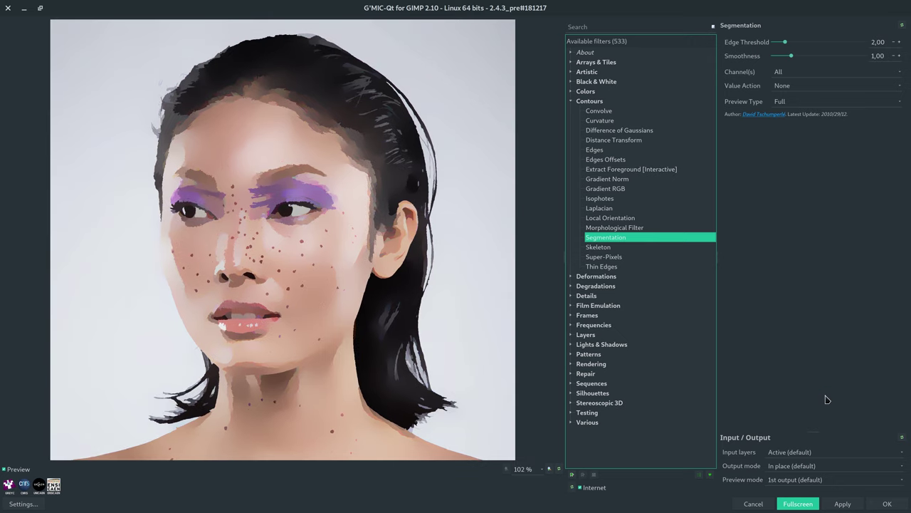
{"action": "left_click", "coordinate": [886, 504]}
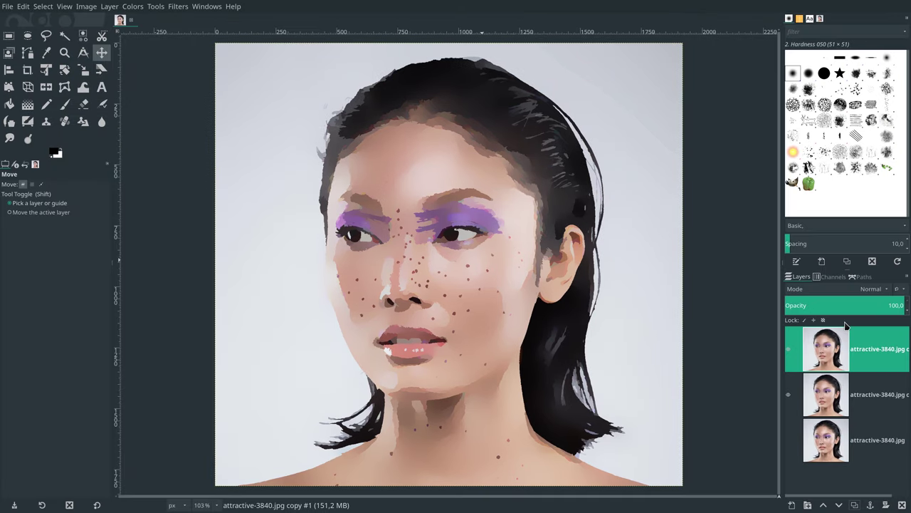
Duplicate the segmented layer and launch G'MIC-Qt.
{"action": "left_click", "coordinate": [855, 505]}
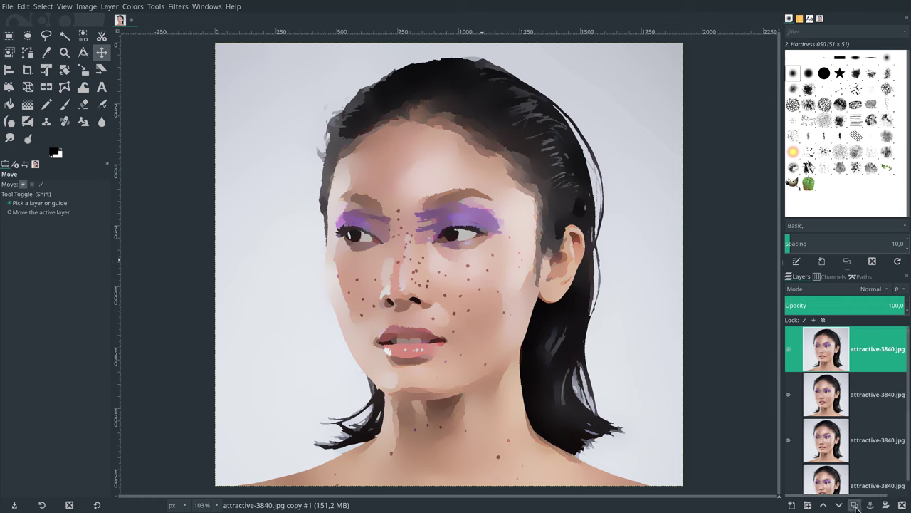
{"action": "left_click", "coordinate": [178, 6]}
{"action": "left_click", "coordinate": [210, 282]}
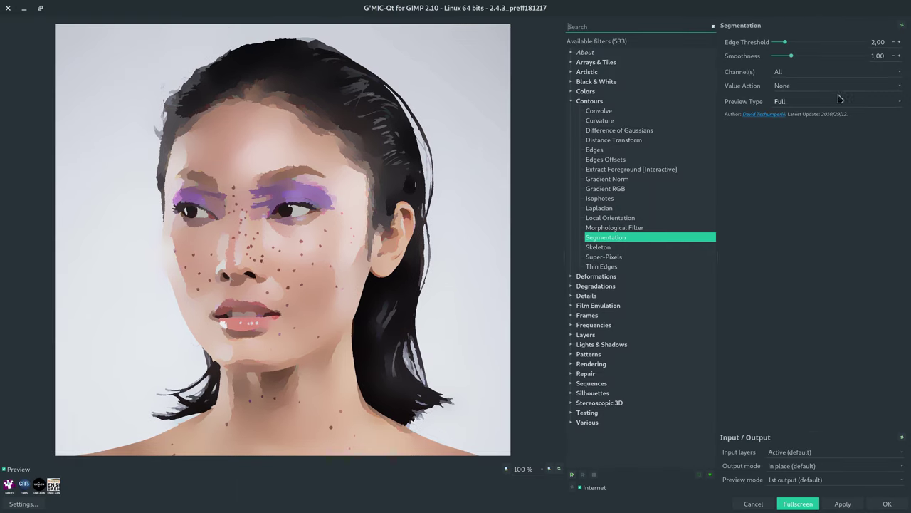
Run Segmentation on the YCbCr [Luminance] channel with Edge Threshold 15.
{"action": "left_click", "coordinate": [805, 73]}
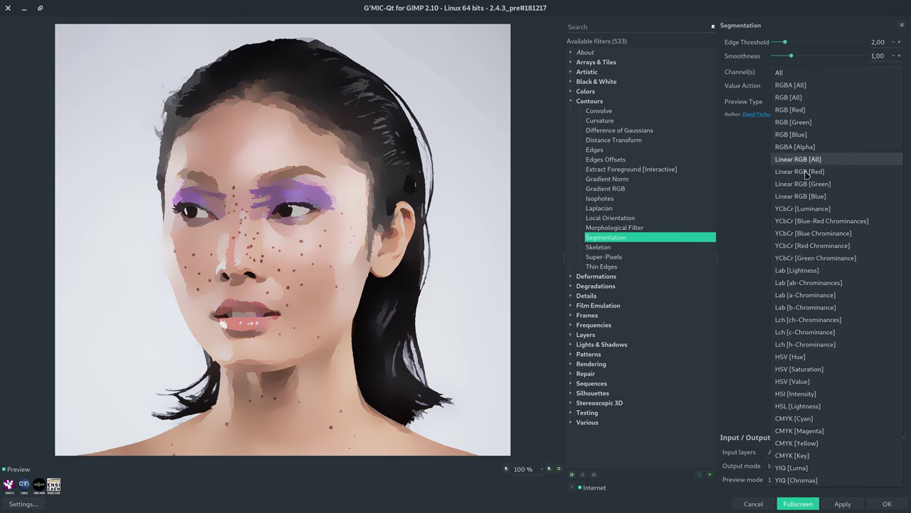
{"action": "left_click", "coordinate": [810, 209]}
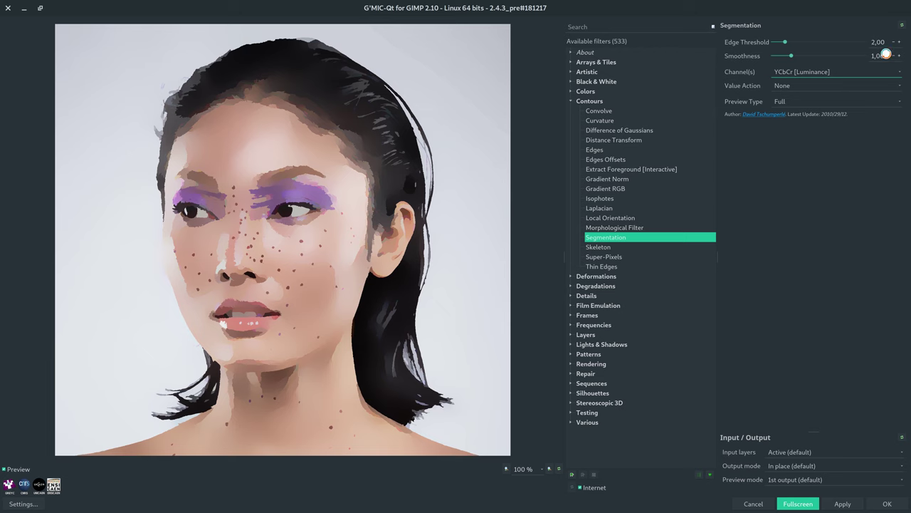
{"action": "double_click", "coordinate": [878, 42]}
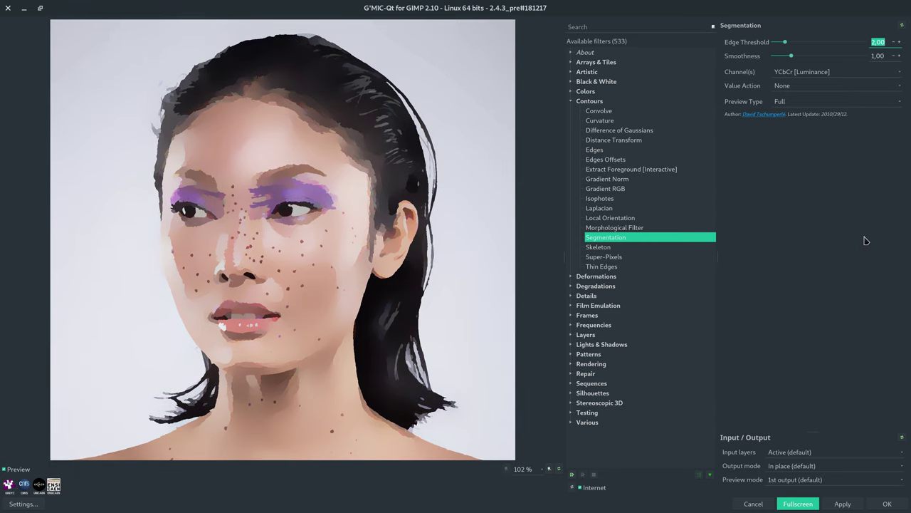
{"action": "type", "text": "15"}
{"action": "key", "text": "Return"}
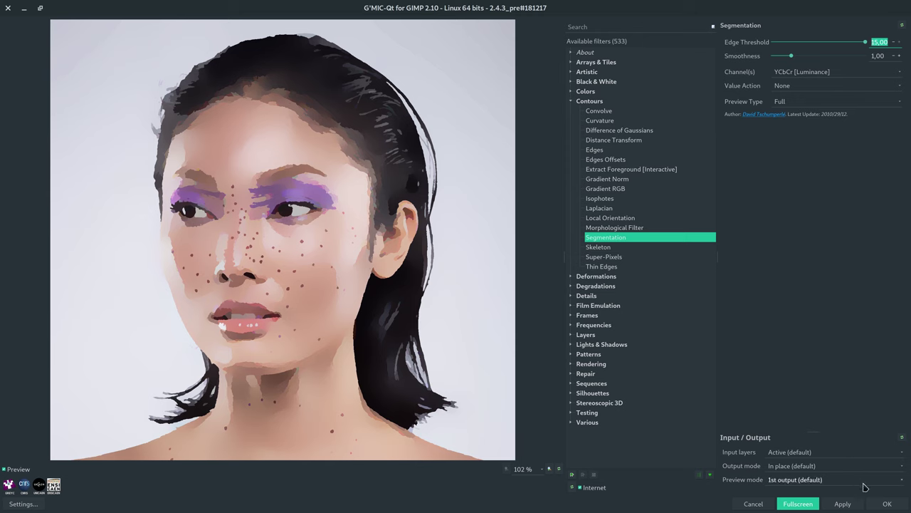
{"action": "key", "text": "Return"}
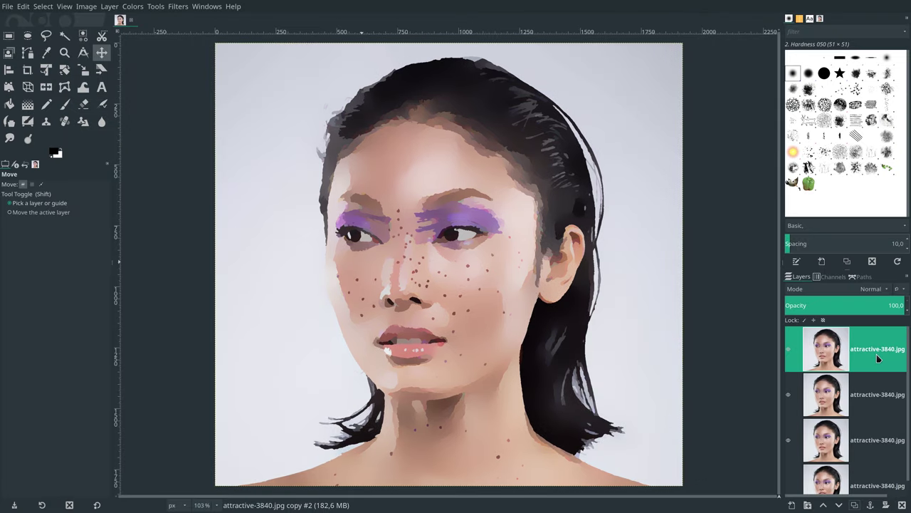
Set the top smoothed layer's blend mode to Soft light.
{"action": "left_click", "coordinate": [860, 288]}
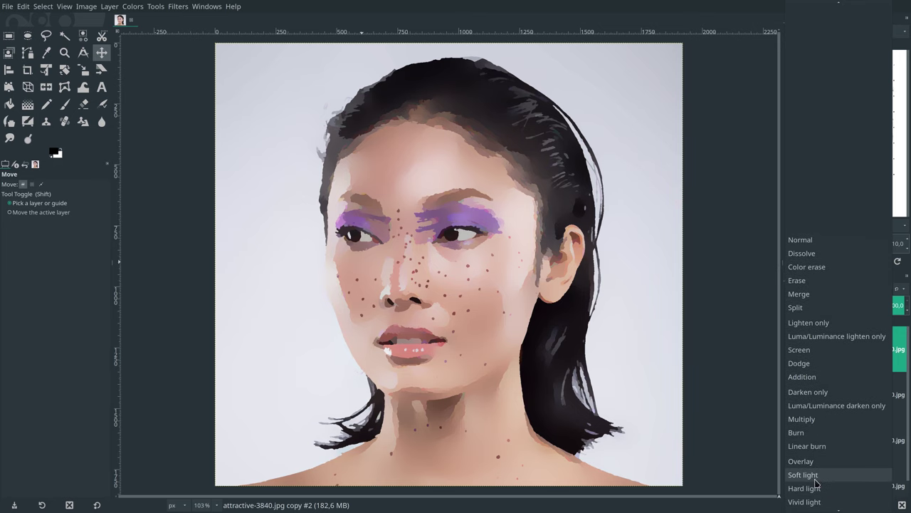
{"action": "left_click", "coordinate": [822, 476]}
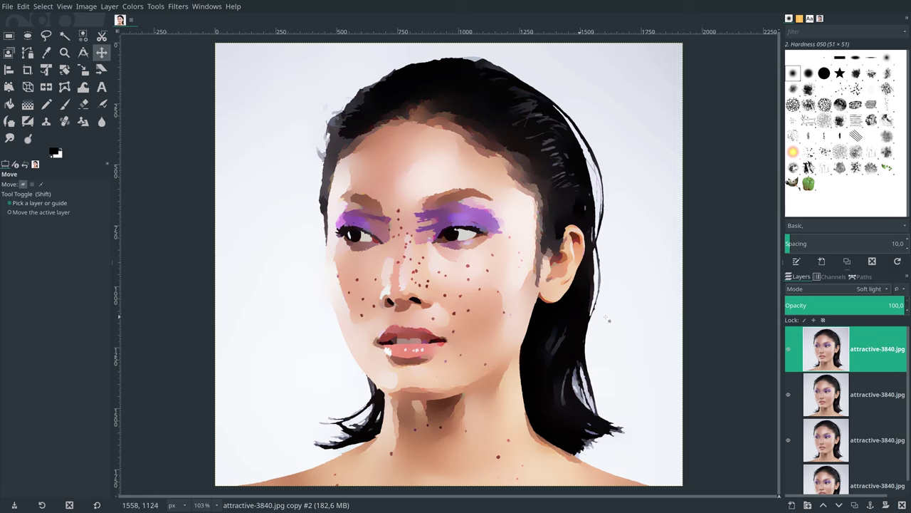
Merge the Soft light layer down, then duplicate the original photo and raise it to the top.
{"action": "right_click", "coordinate": [822, 342]}
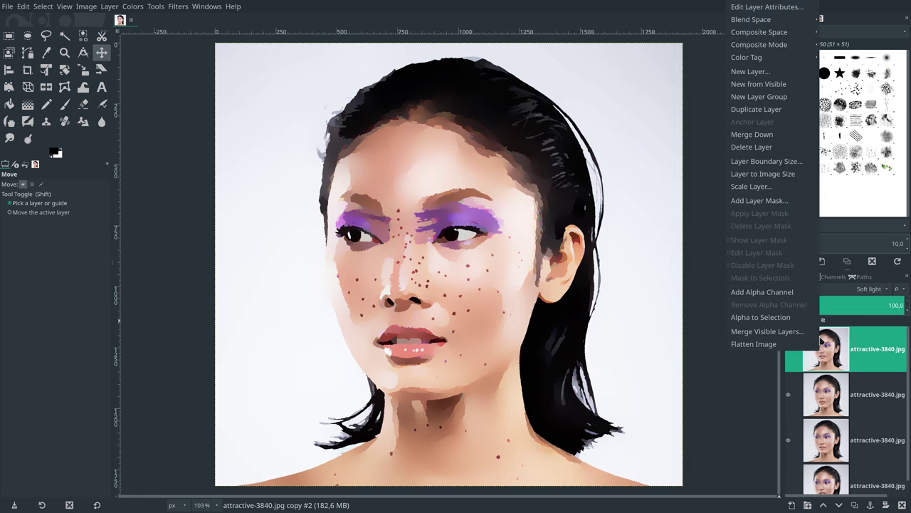
{"action": "left_click", "coordinate": [778, 139]}
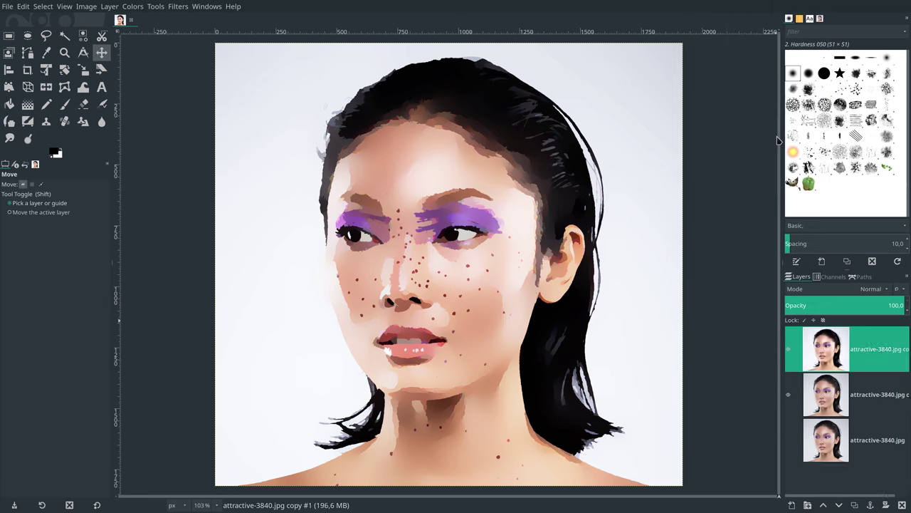
{"action": "left_click", "coordinate": [820, 444]}
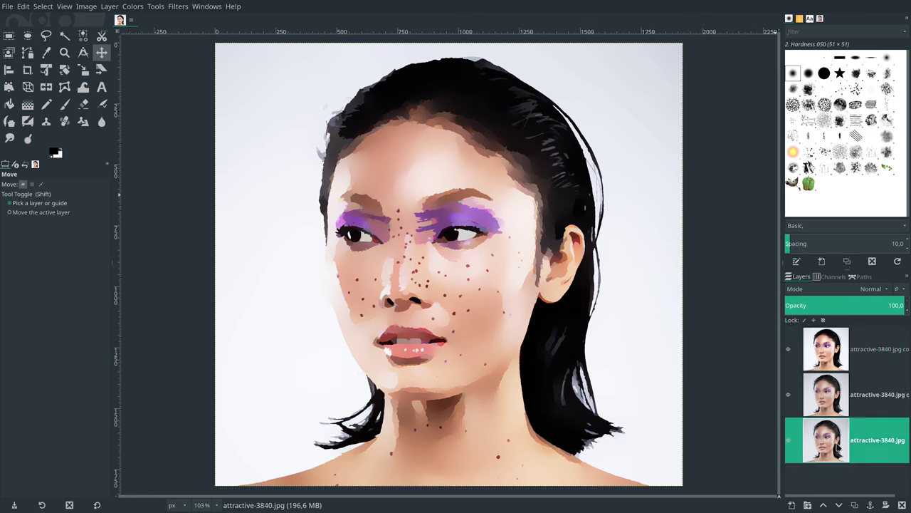
{"action": "left_click", "coordinate": [854, 503]}
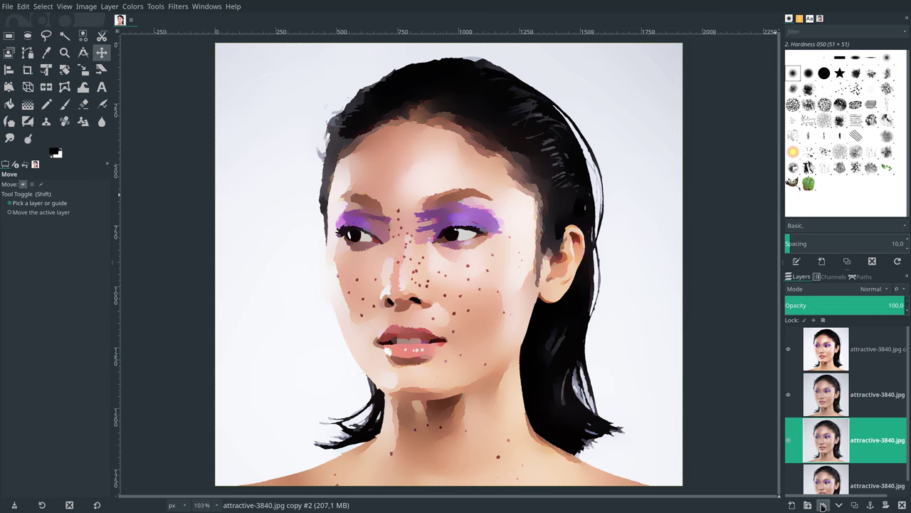
{"action": "left_click", "coordinate": [822, 505]}
{"action": "left_click", "coordinate": [823, 505]}
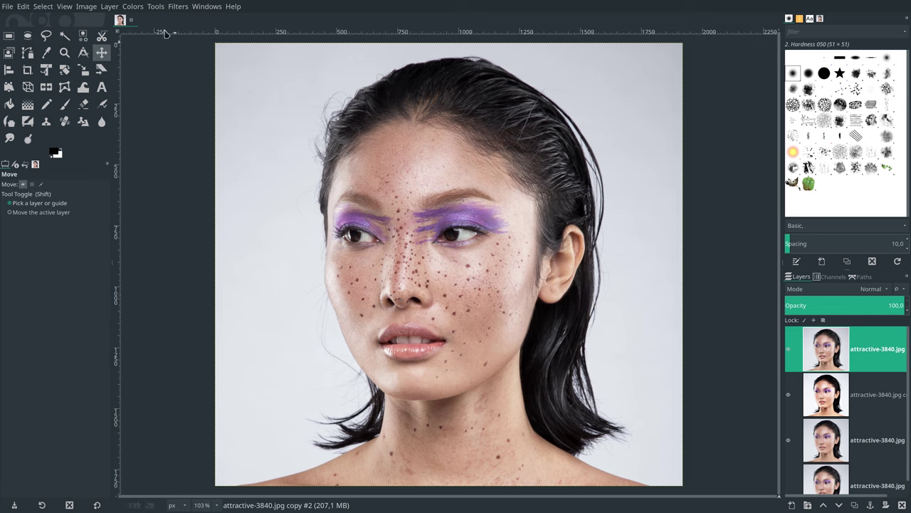
Apply the Neon edge-detect filter at radius 5 to the top photo copy.
{"action": "left_click", "coordinate": [176, 6]}
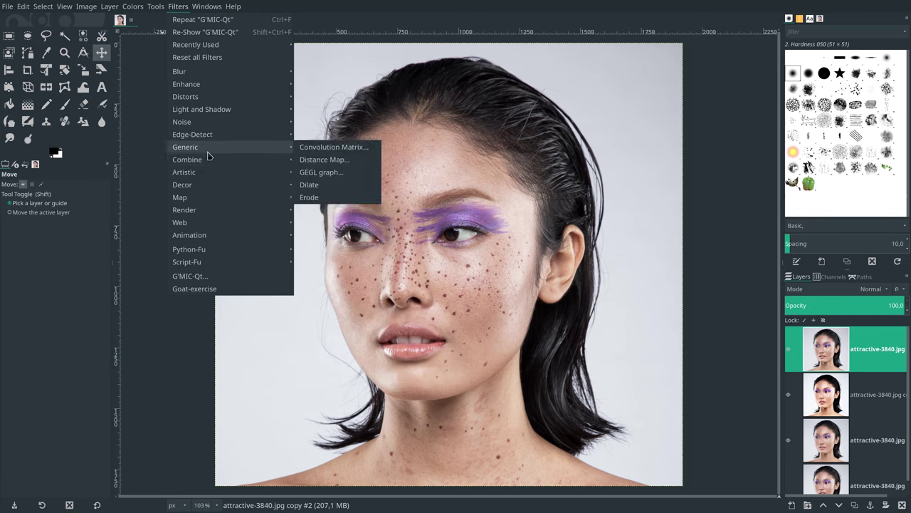
{"action": "mouse_move", "coordinate": [192, 134]}
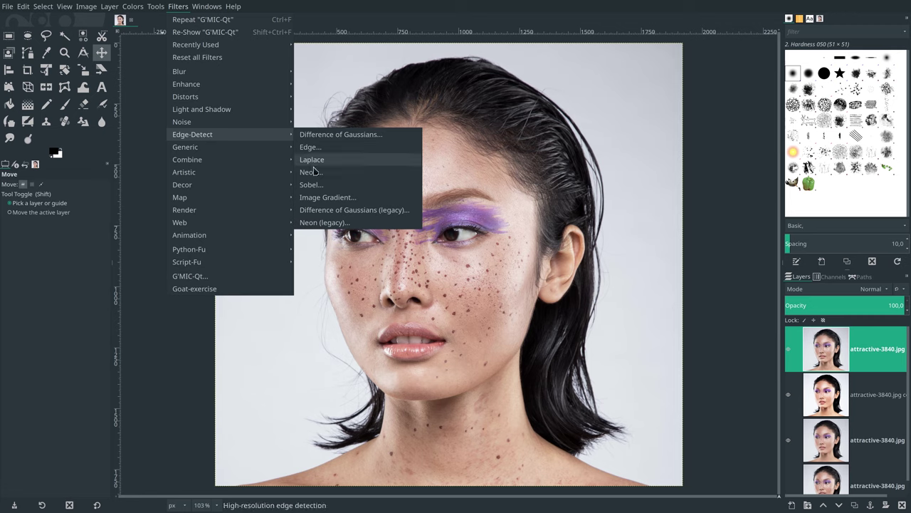
{"action": "left_click", "coordinate": [311, 172]}
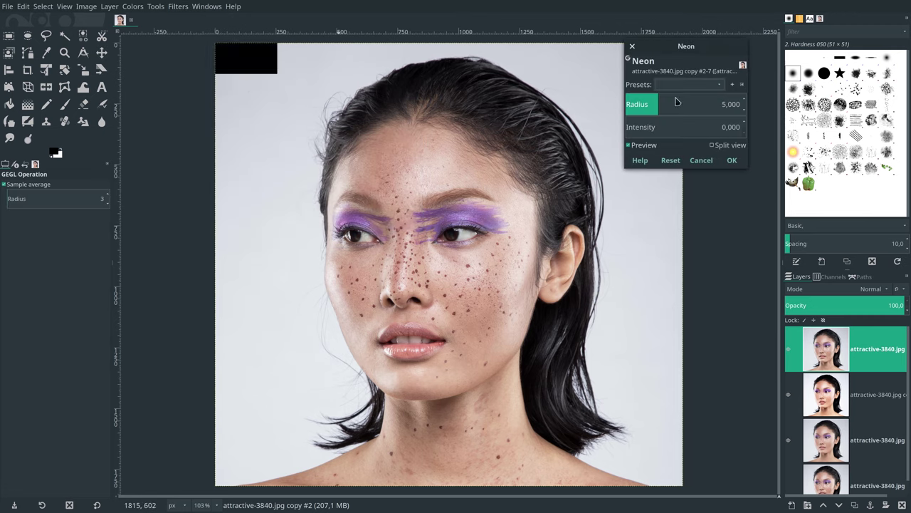
{"action": "left_click_drag", "start_coordinate": [691, 45], "coordinate": [706, 111]}
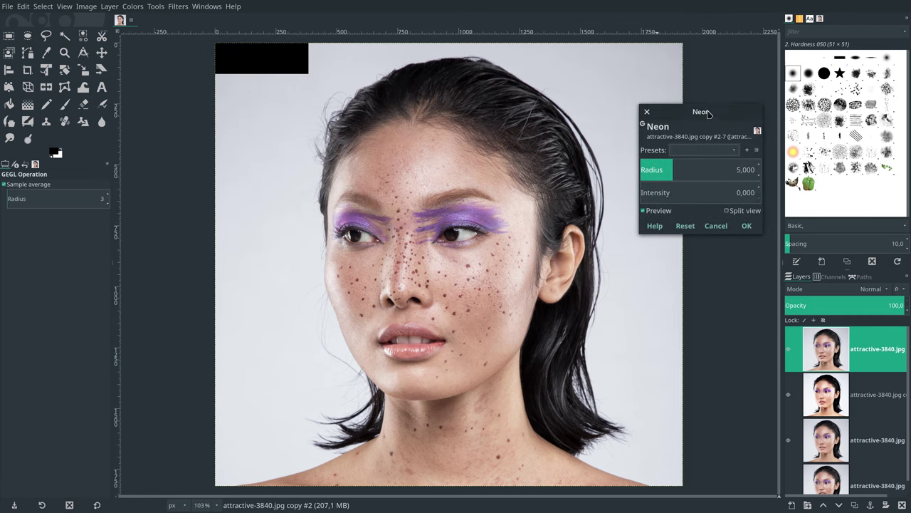
{"action": "left_click", "coordinate": [747, 226]}
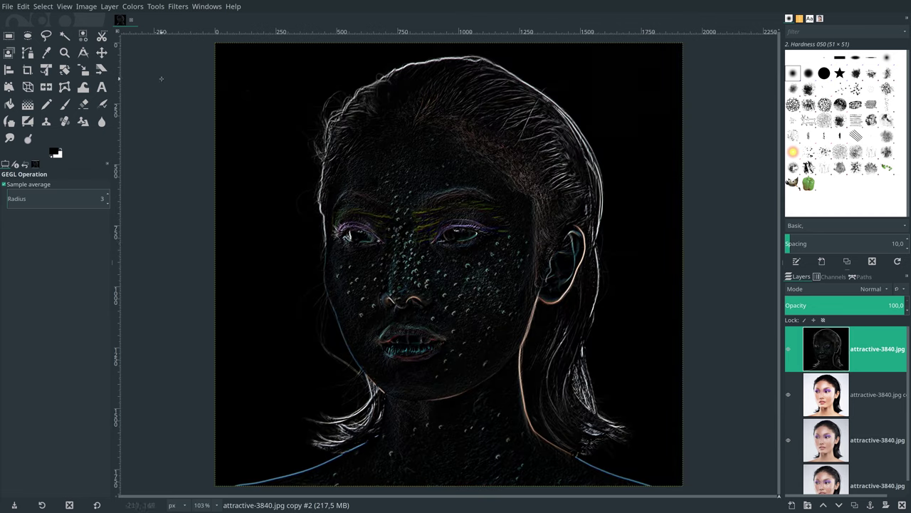
Apply Softglow to the neon lines, then invert them to dark lines on white.
{"action": "left_click", "coordinate": [178, 6]}
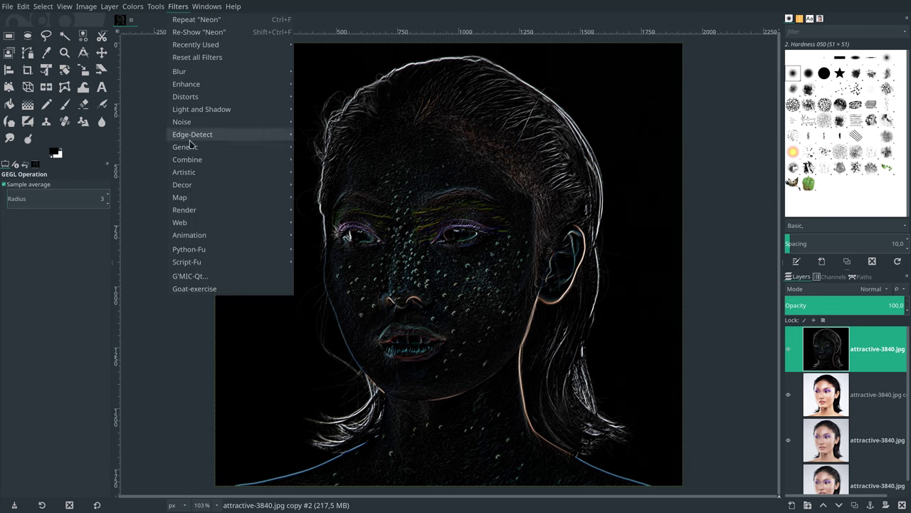
{"action": "mouse_move", "coordinate": [184, 172]}
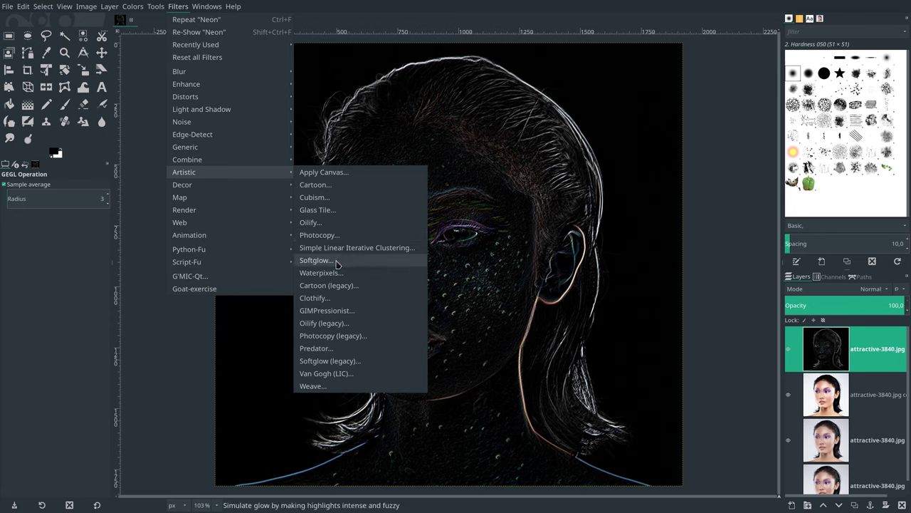
{"action": "left_click", "coordinate": [317, 259]}
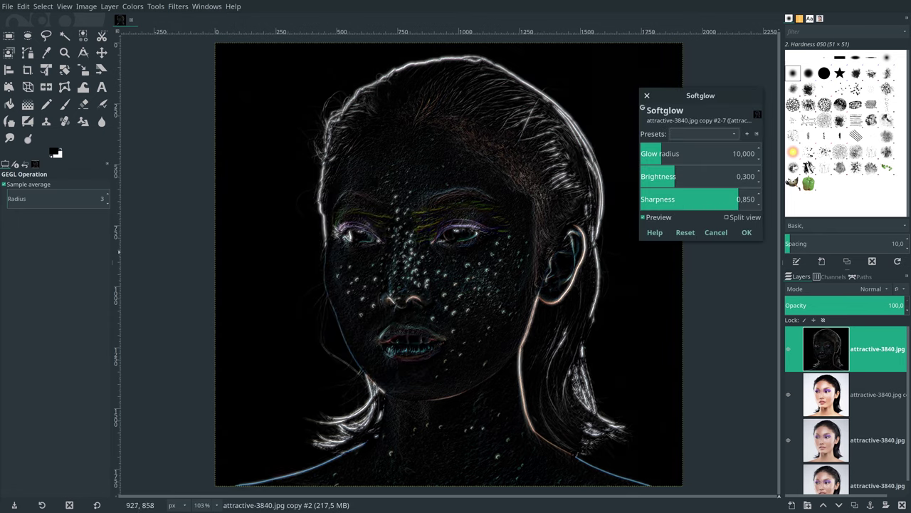
{"action": "left_click", "coordinate": [745, 233]}
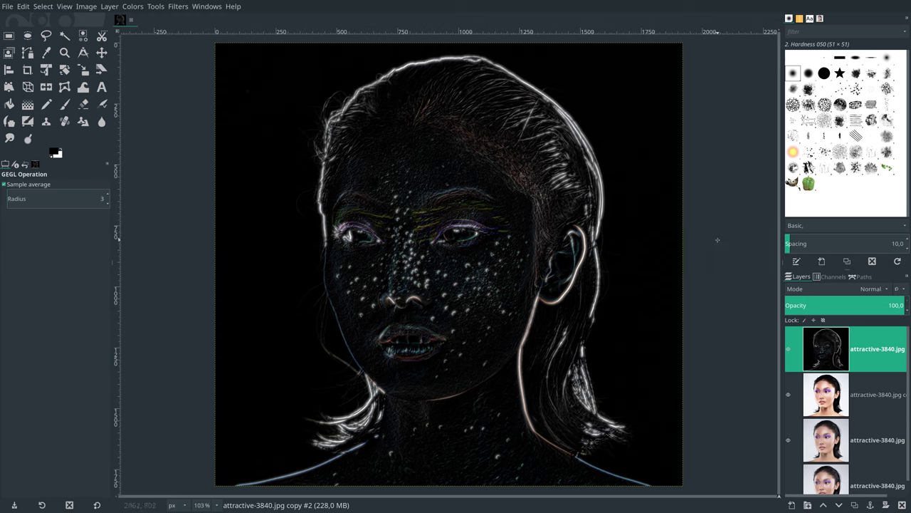
{"action": "left_click", "coordinate": [135, 8]}
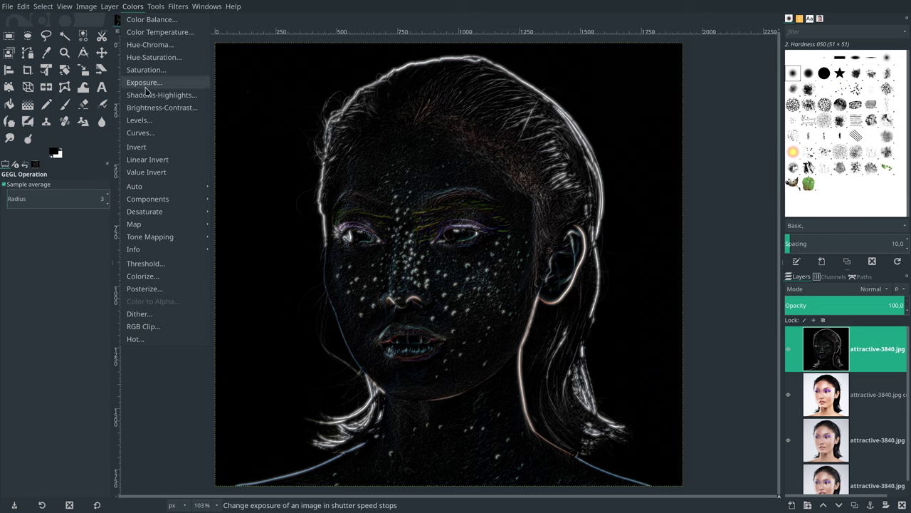
{"action": "left_click", "coordinate": [142, 146]}
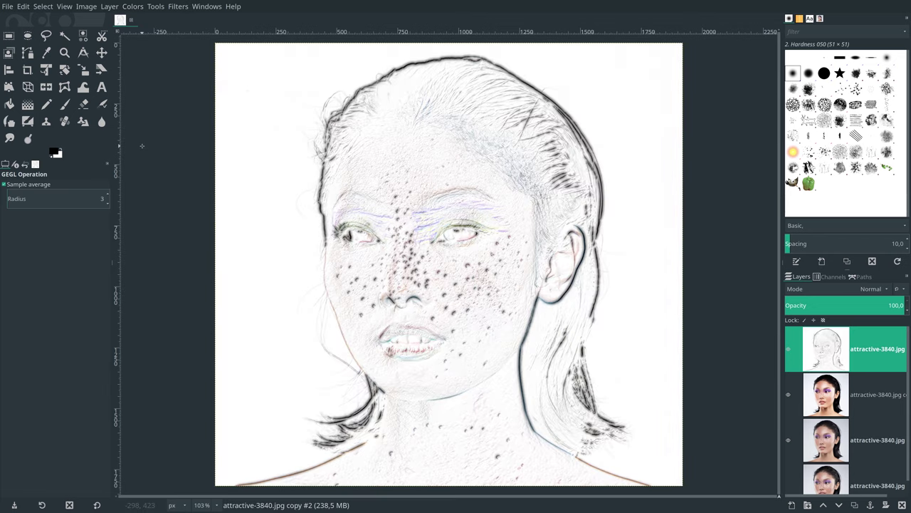
Fully desaturate the sketch with Hue-Saturation at Saturation -100.
{"action": "left_click", "coordinate": [134, 8]}
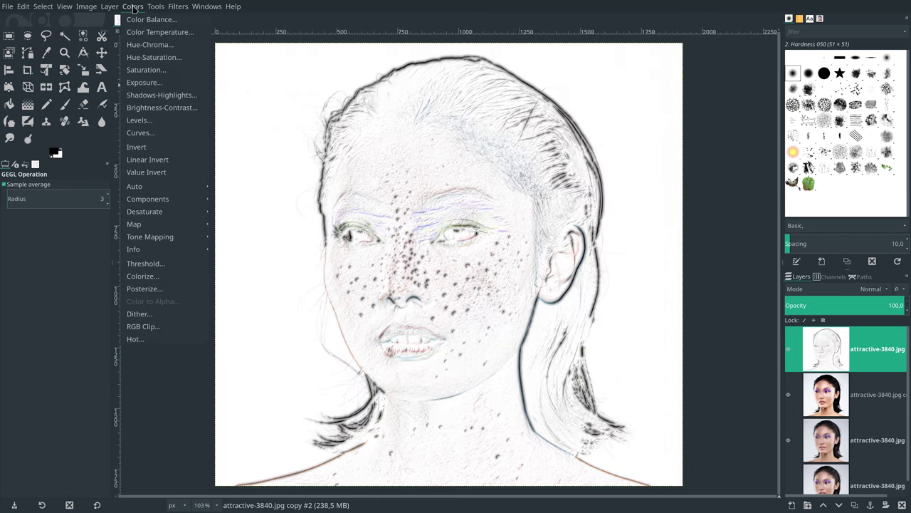
{"action": "left_click", "coordinate": [149, 61]}
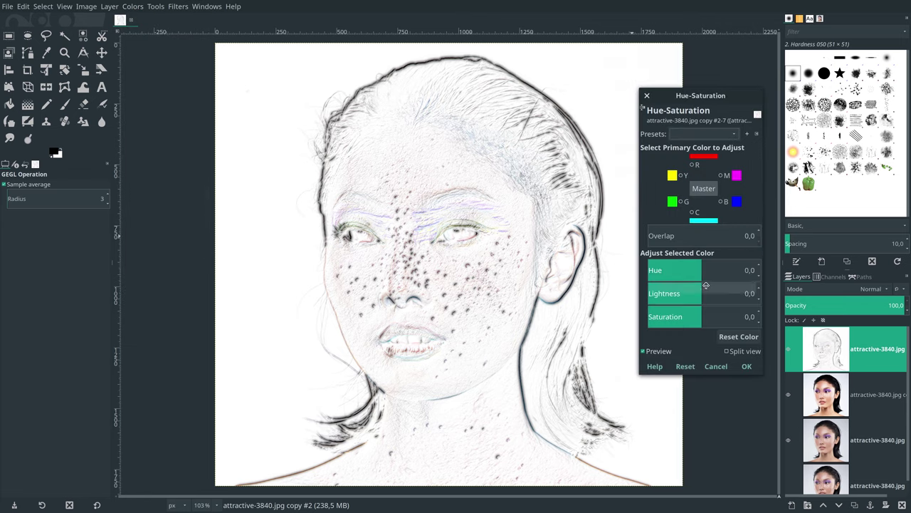
{"action": "left_click_drag", "start_coordinate": [691, 316], "coordinate": [647, 316]}
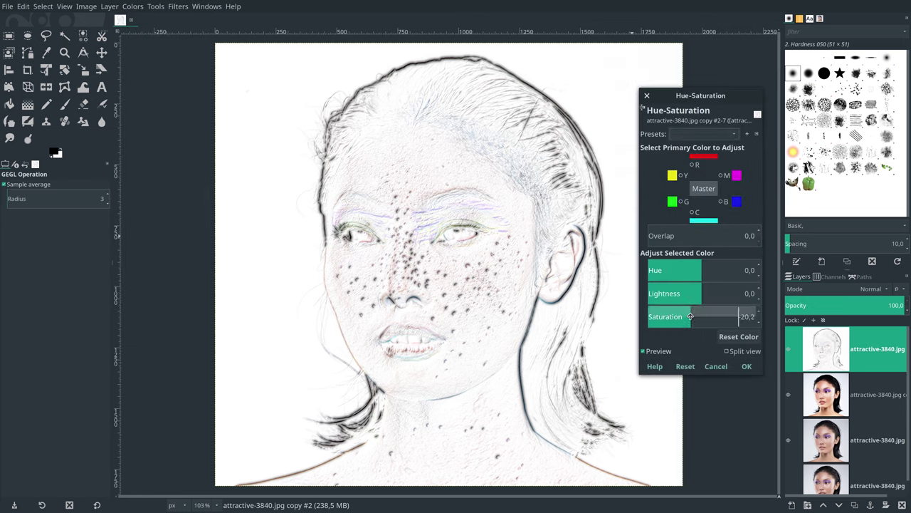
{"action": "left_click", "coordinate": [746, 366]}
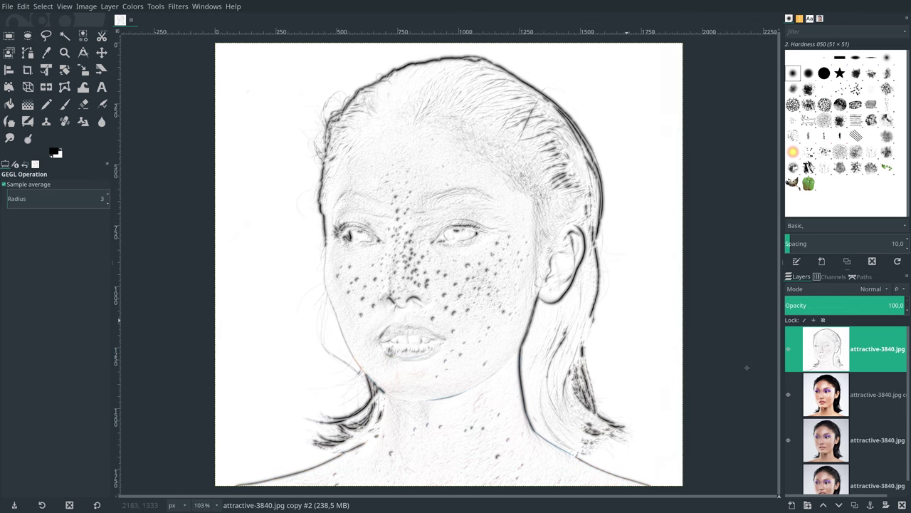
Set the sketch layer to Multiply mode and select the painted colour layer beneath.
{"action": "left_click", "coordinate": [874, 289]}
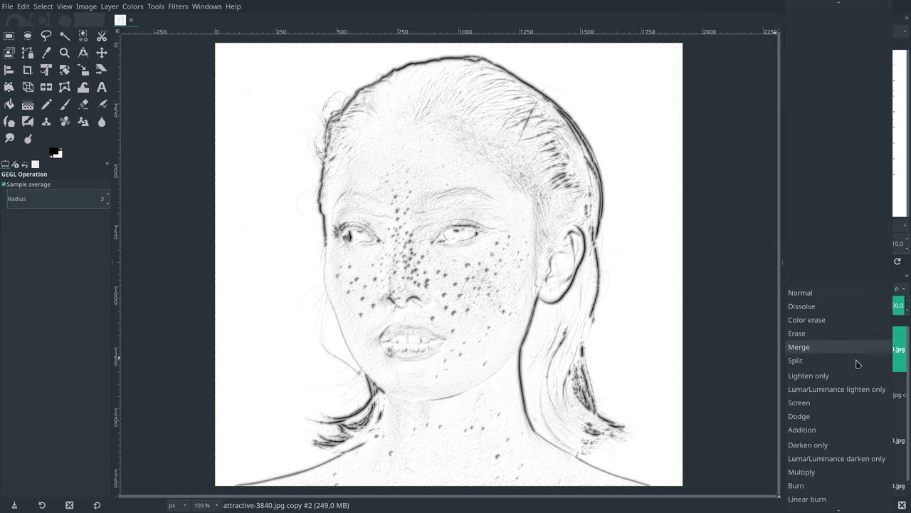
{"action": "left_click", "coordinate": [847, 472]}
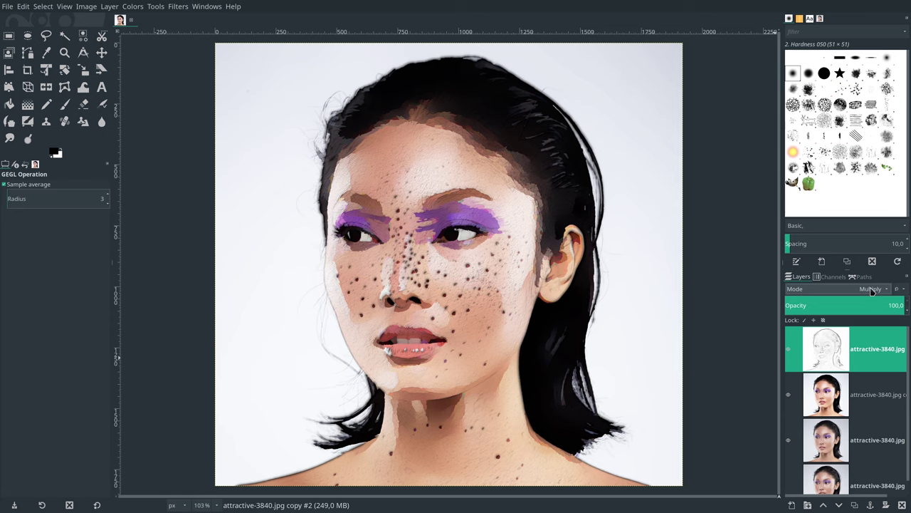
{"action": "left_click", "coordinate": [837, 385]}
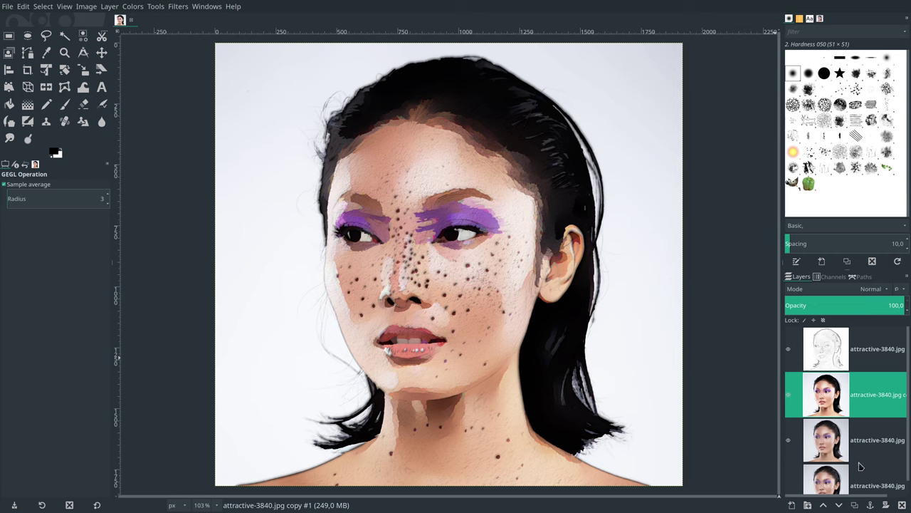
Duplicate the painted colour layer, invert the copy, and set its blend mode to Dodge.
{"action": "left_click", "coordinate": [857, 503]}
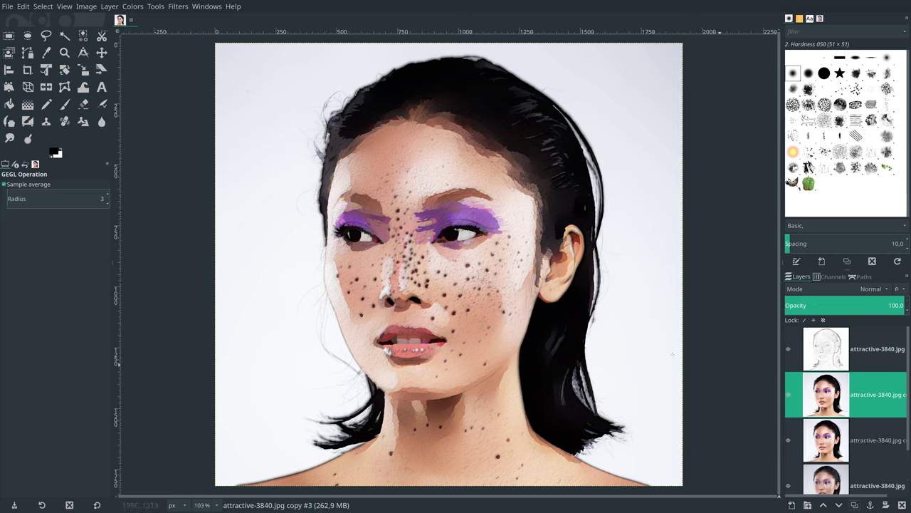
{"action": "left_click", "coordinate": [133, 7]}
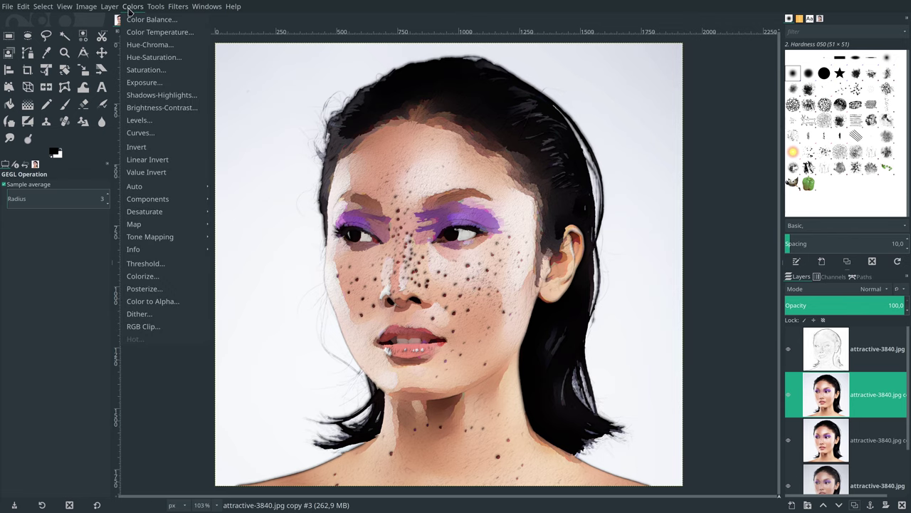
{"action": "left_click", "coordinate": [150, 147]}
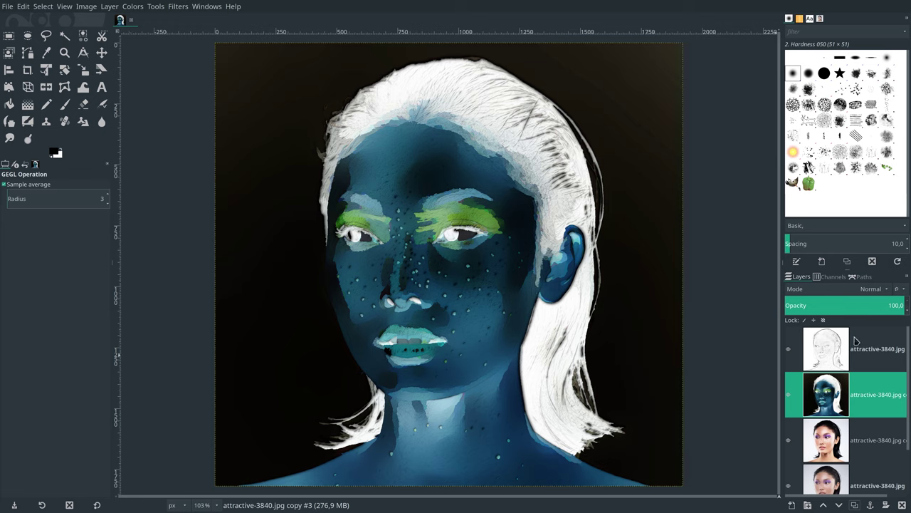
{"action": "left_click", "coordinate": [867, 294]}
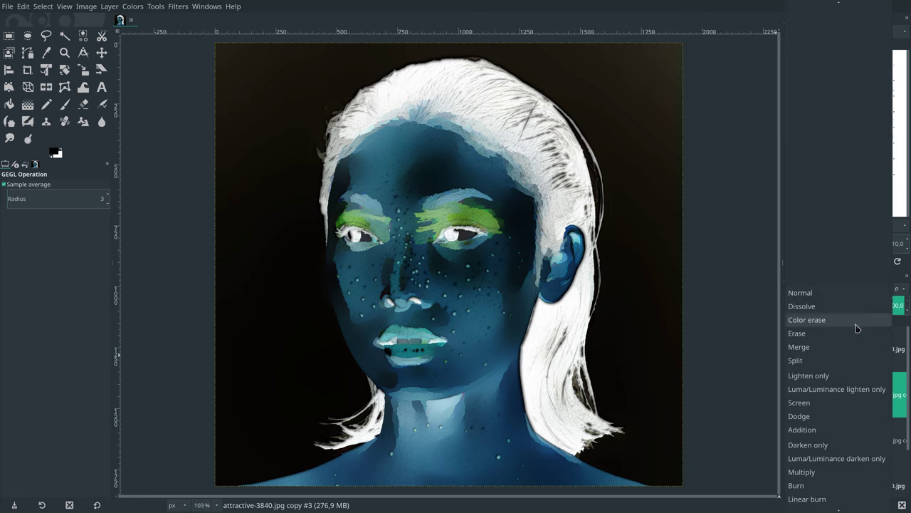
{"action": "left_click", "coordinate": [829, 416]}
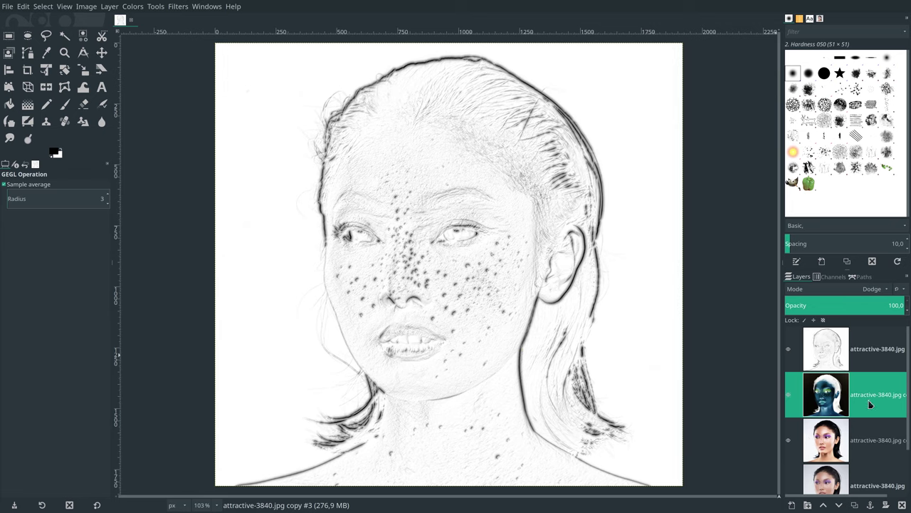
Paint over the canvas on the Dodge layer with a 2500-size Acrylic 01 brush.
{"action": "left_click", "coordinate": [66, 107]}
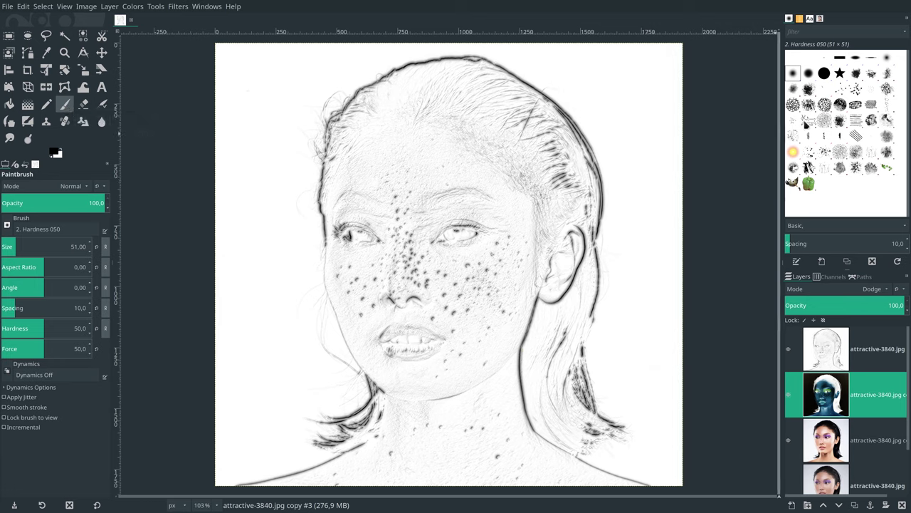
{"action": "left_click", "coordinate": [855, 74]}
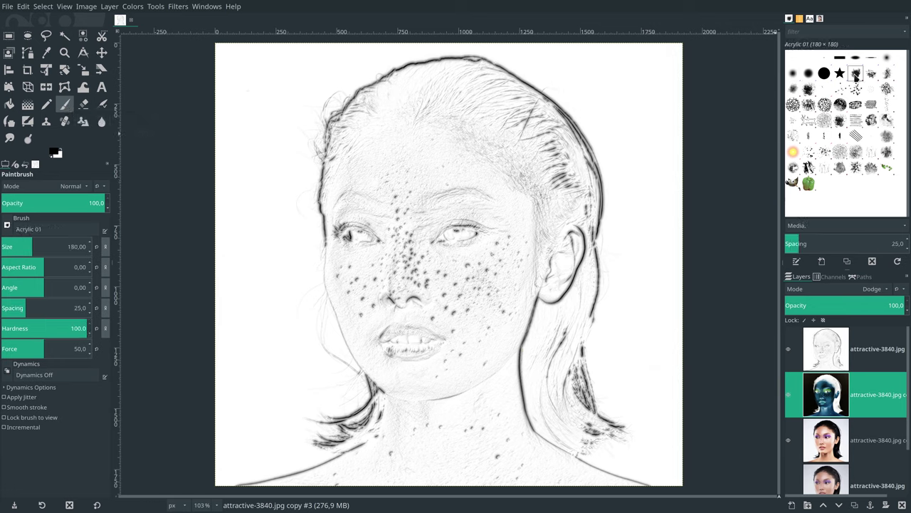
{"action": "triple_click", "coordinate": [34, 229]}
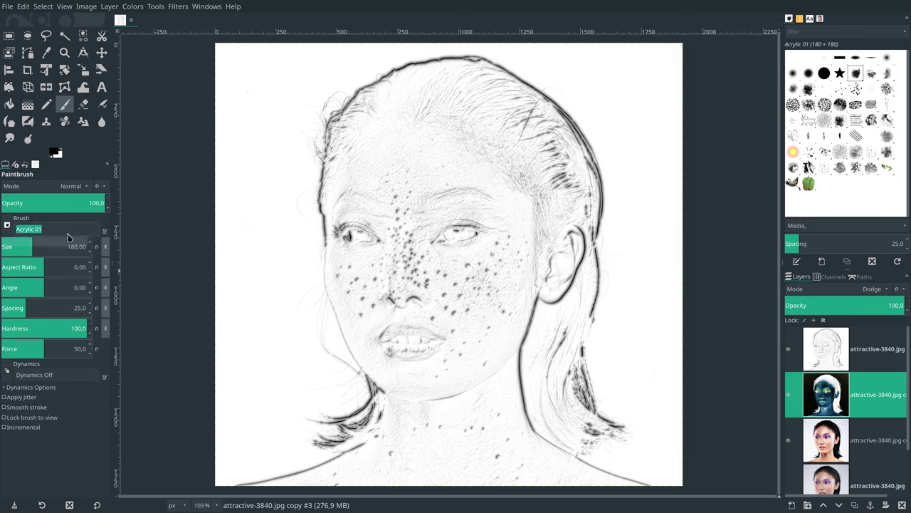
{"action": "left_click_drag", "start_coordinate": [68, 246], "coordinate": [76, 246]}
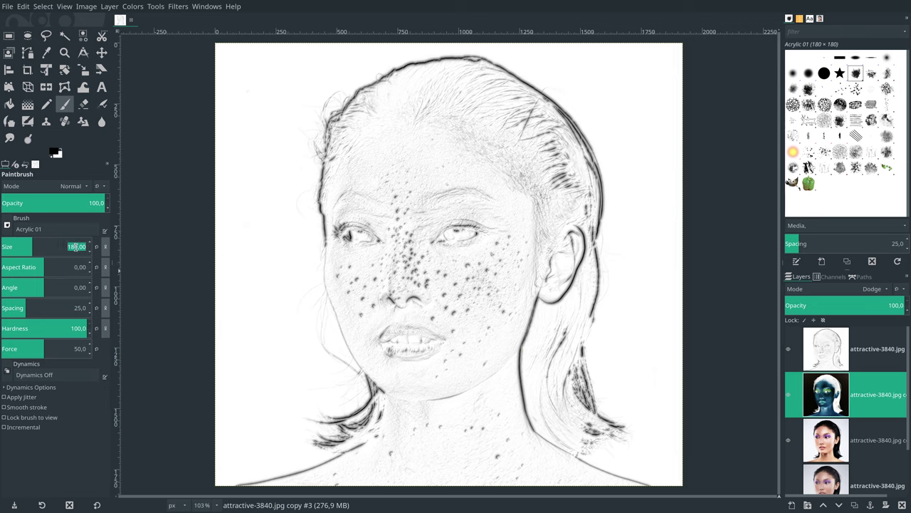
{"action": "type", "text": "1"}
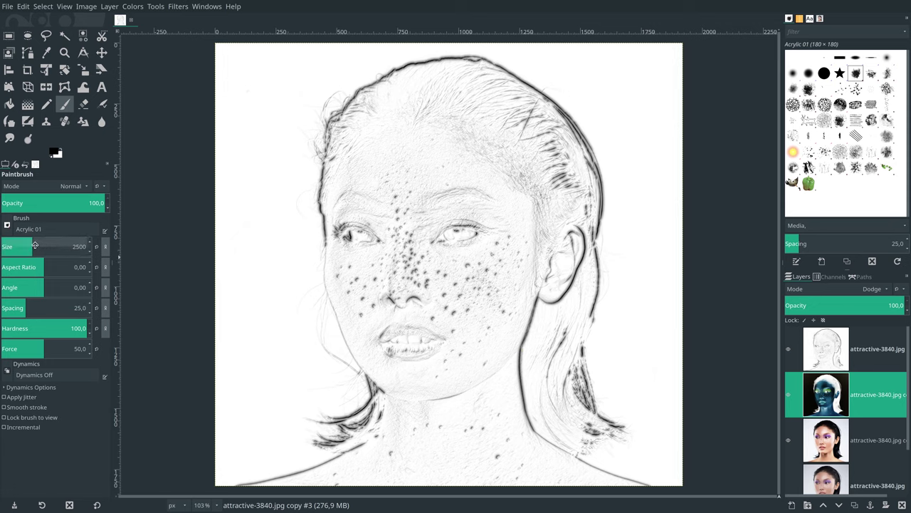
{"action": "left_click_drag", "start_coordinate": [34, 246], "coordinate": [76, 247]}
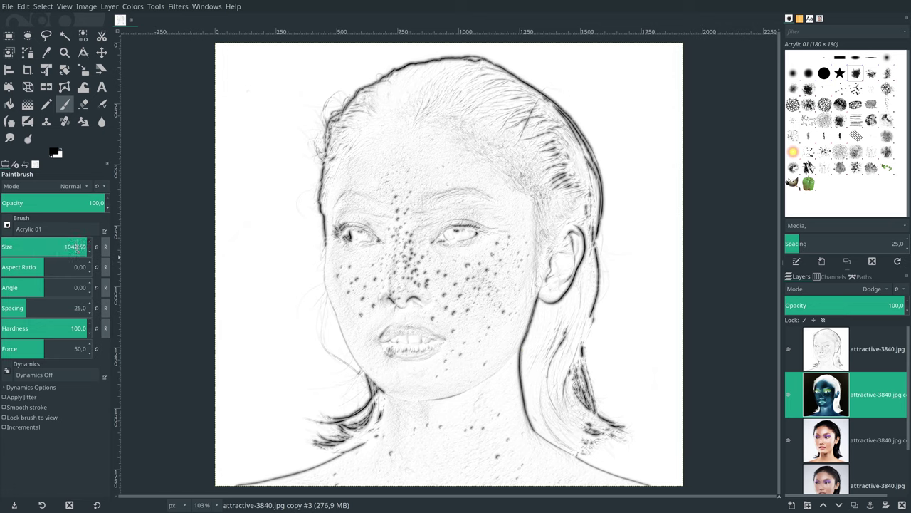
{"action": "type", "text": "2500"}
{"action": "key", "text": "Return"}
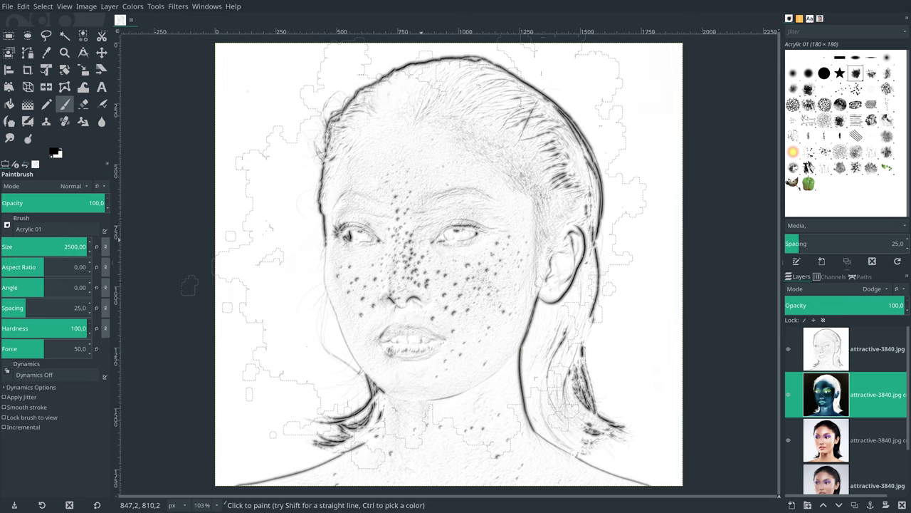
{"action": "left_click", "coordinate": [592, 262]}
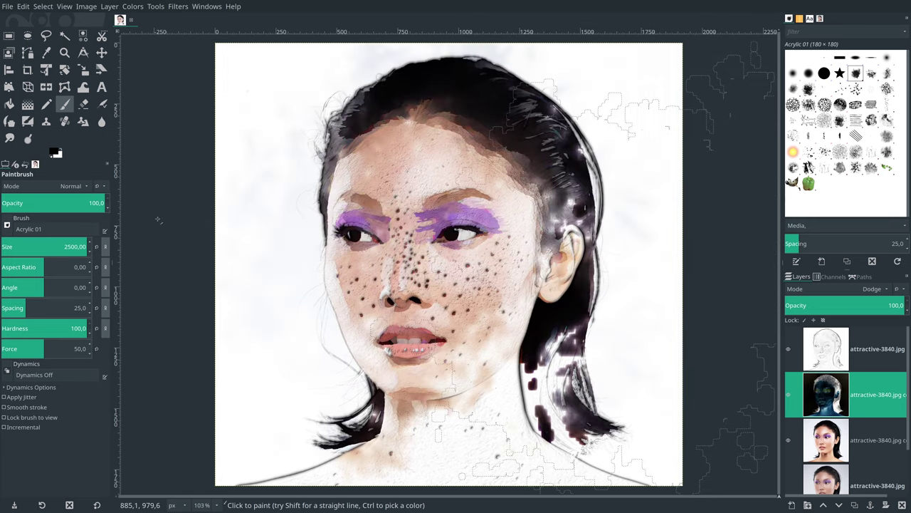
{"action": "left_click", "coordinate": [102, 52]}
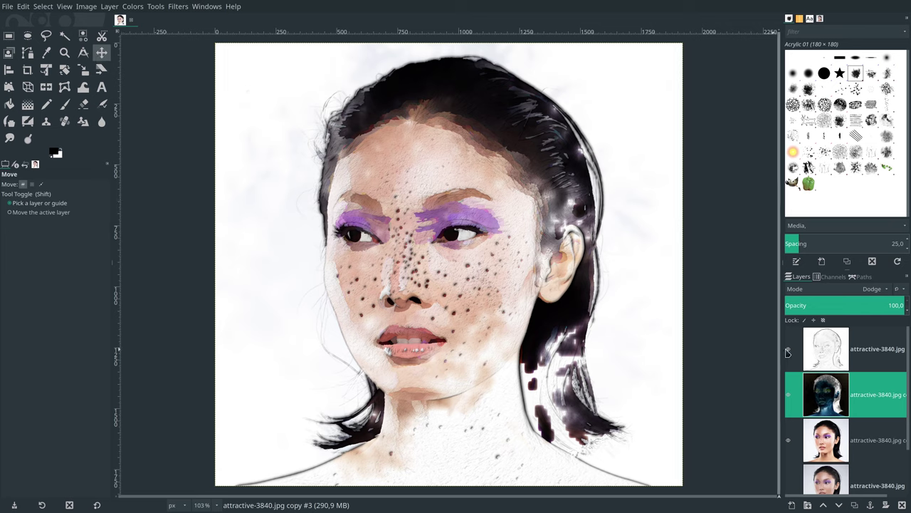
Merge the visible sketch, dodge and colour layers with Merge Visible Layers.
{"action": "left_click", "coordinate": [828, 349]}
{"action": "right_click", "coordinate": [828, 350]}
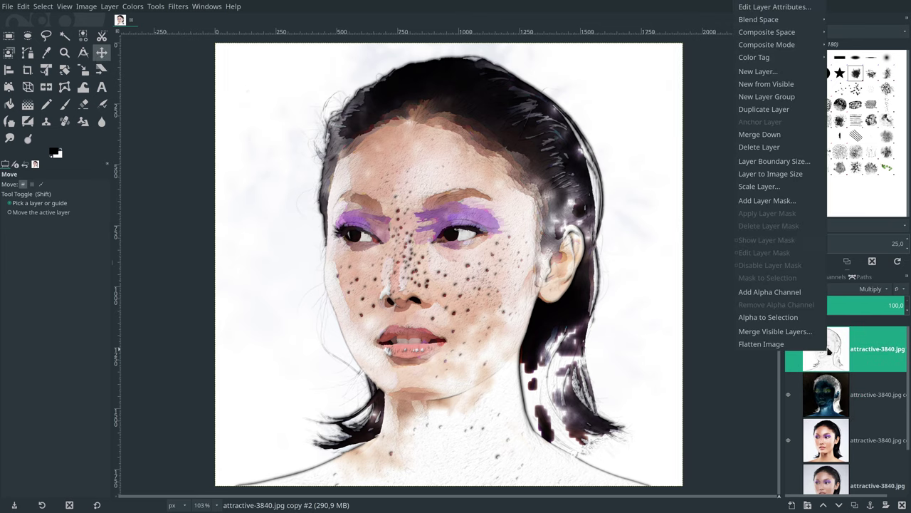
{"action": "left_click", "coordinate": [809, 332]}
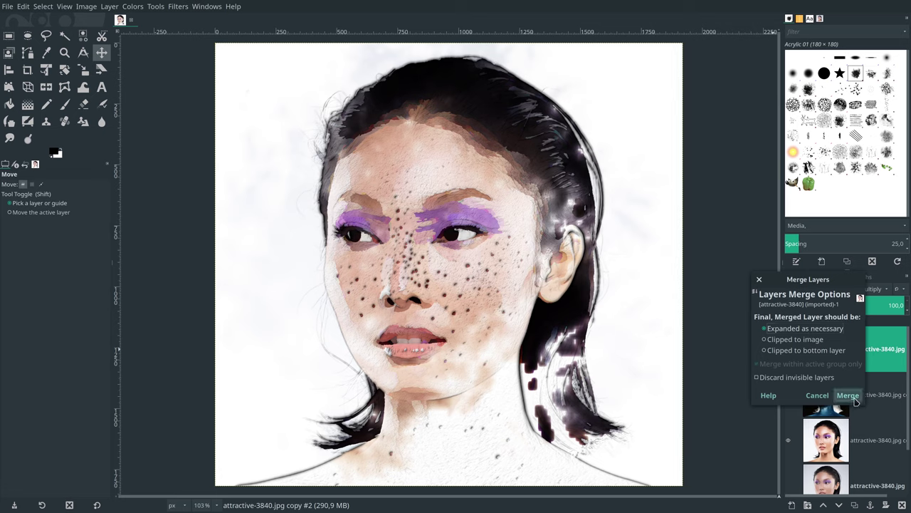
{"action": "left_click", "coordinate": [854, 396]}
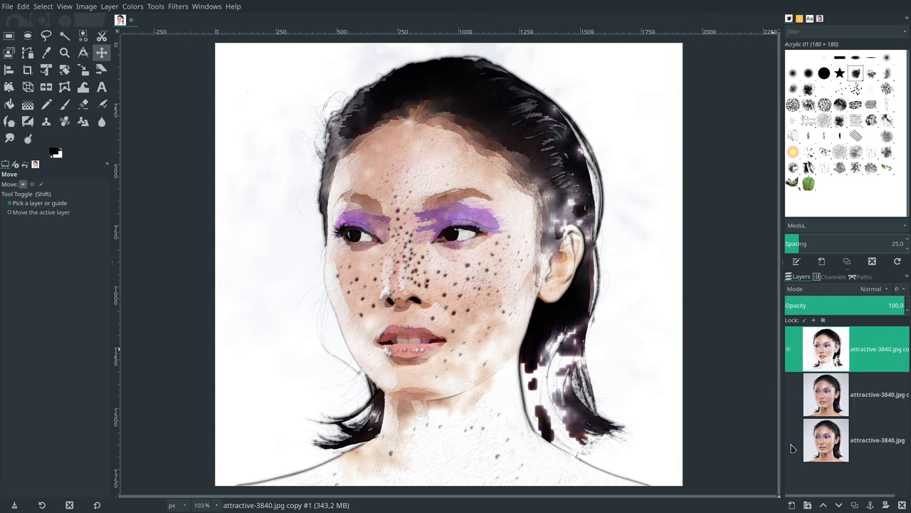
{"action": "left_click", "coordinate": [789, 349]}
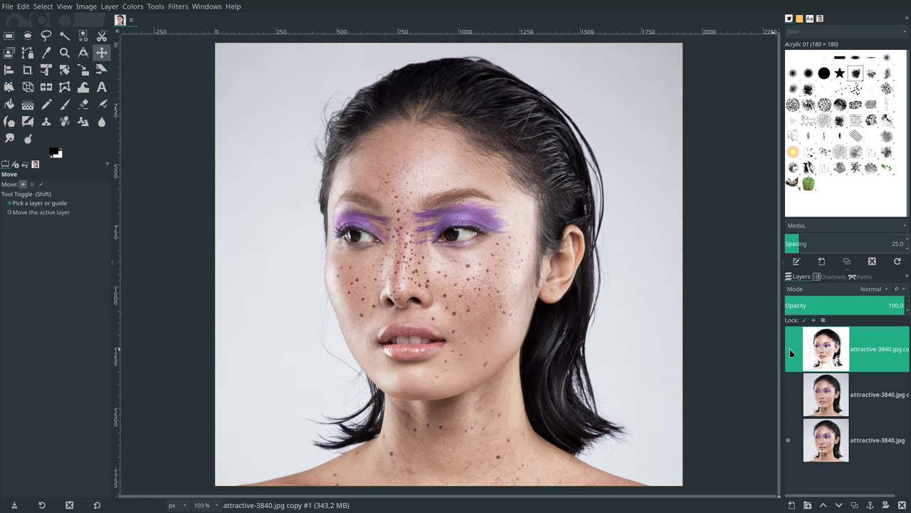
{"action": "left_click", "coordinate": [790, 351]}
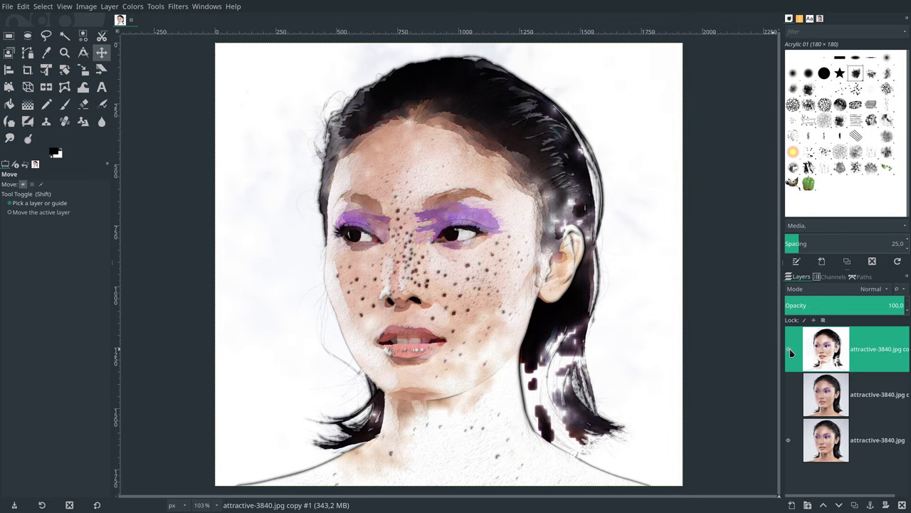
{"action": "left_click", "coordinate": [791, 352]}
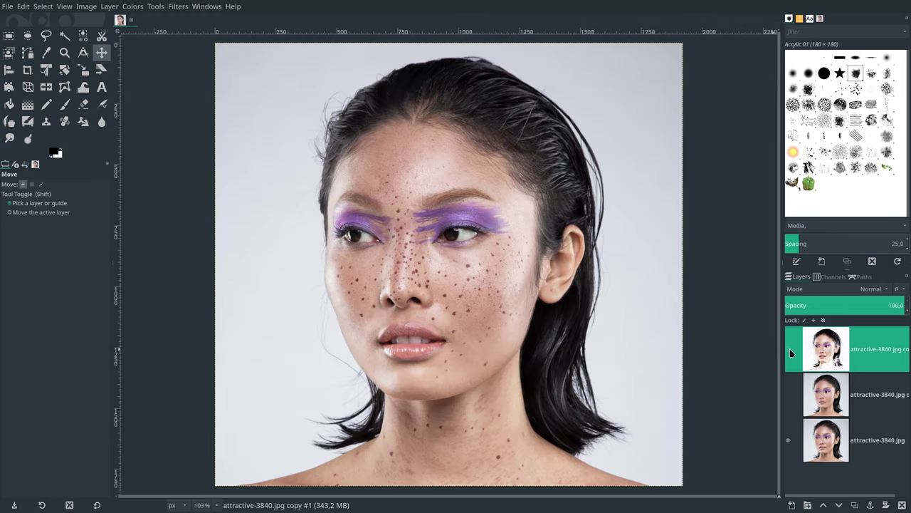
{"action": "left_click", "coordinate": [790, 352]}
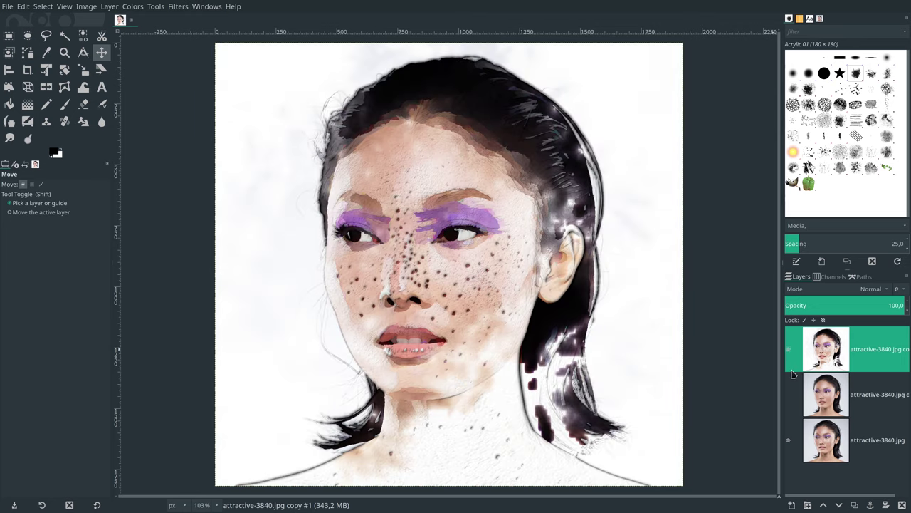